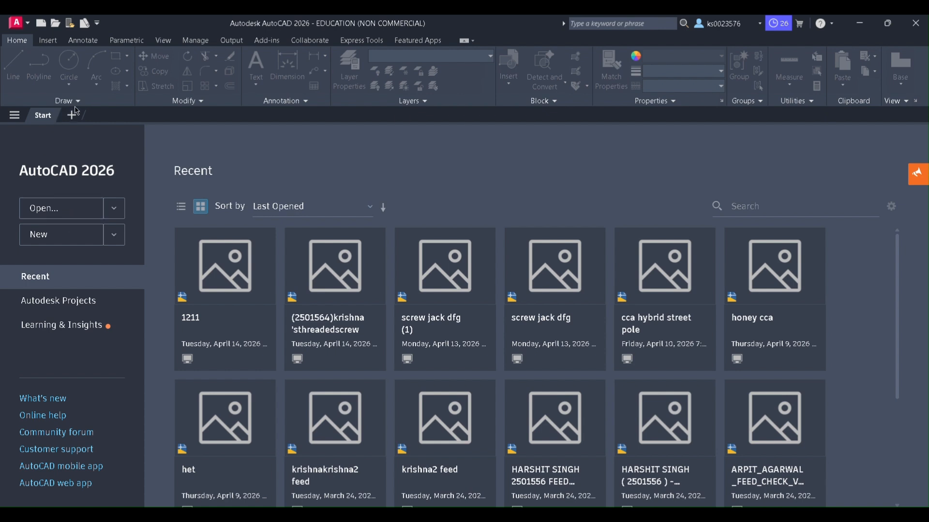
Step: Create a new drawing and draw an open, inward-curling spline with the Spline Fit tool
click(69, 236)
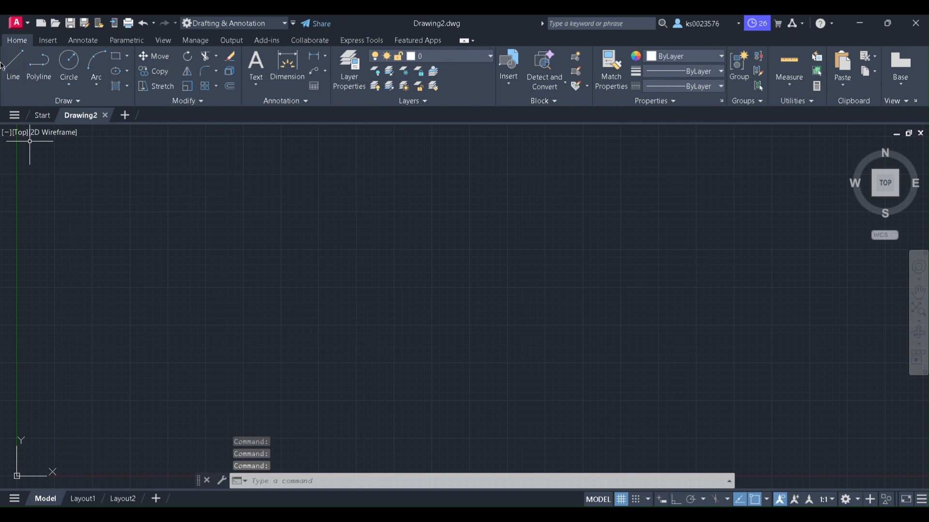
click(77, 102)
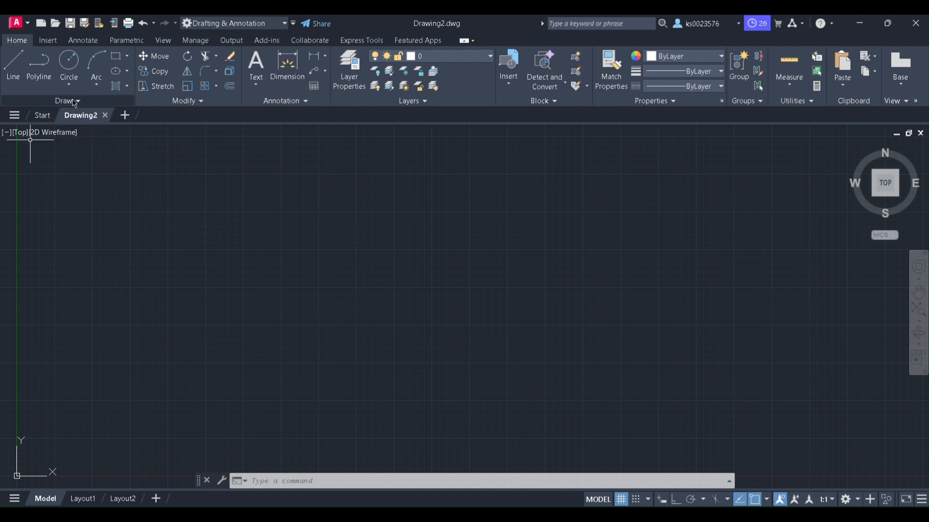
click(78, 101)
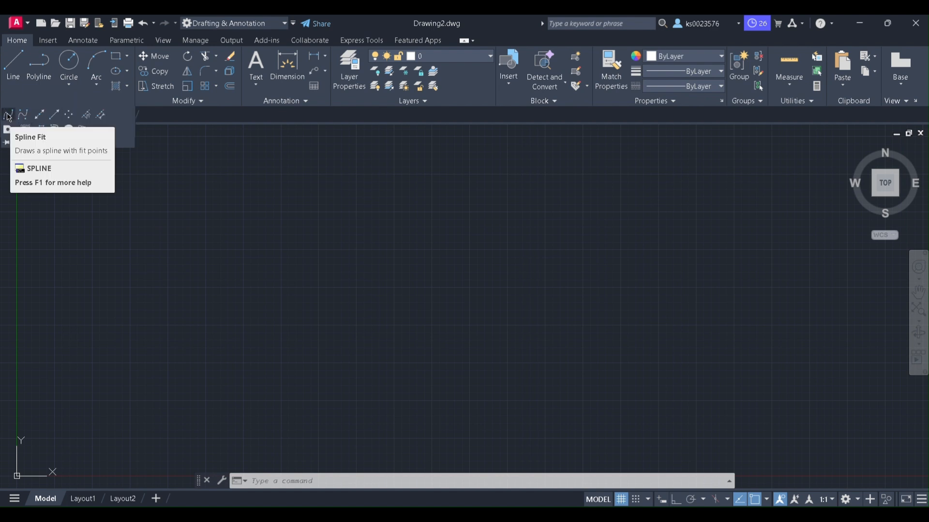
click(8, 116)
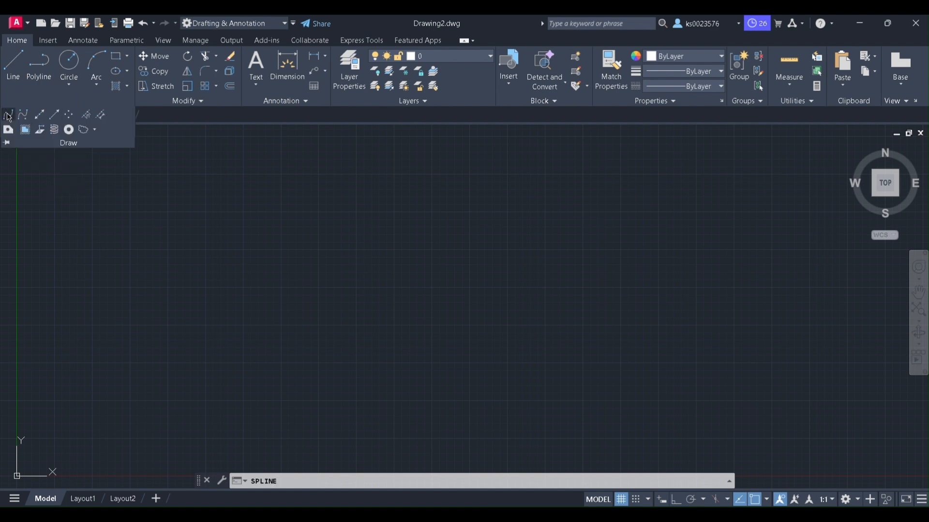
click(200, 252)
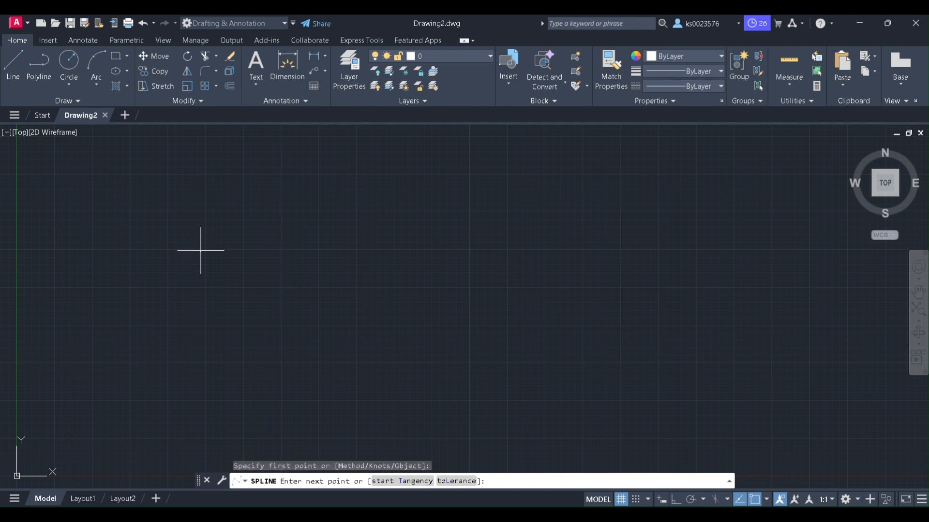
click(290, 173)
click(385, 246)
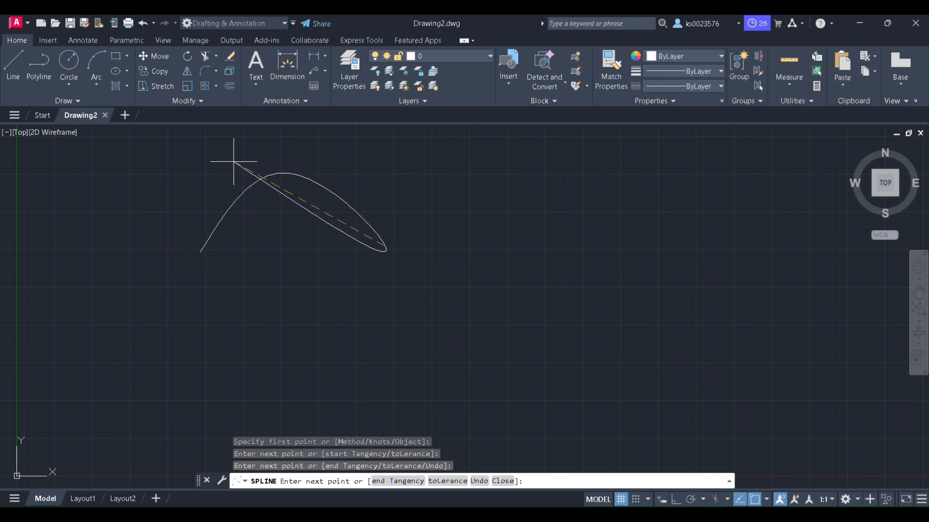
click(297, 270)
click(296, 213)
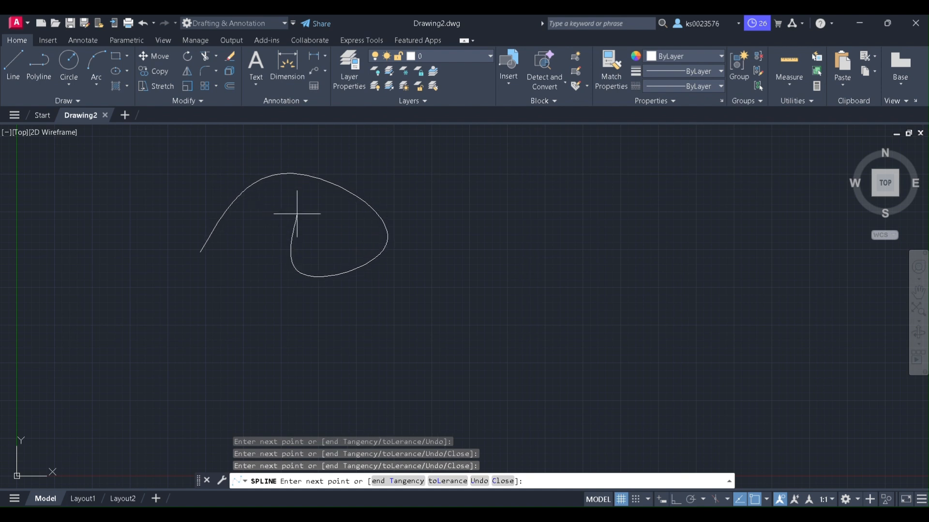
click(229, 246)
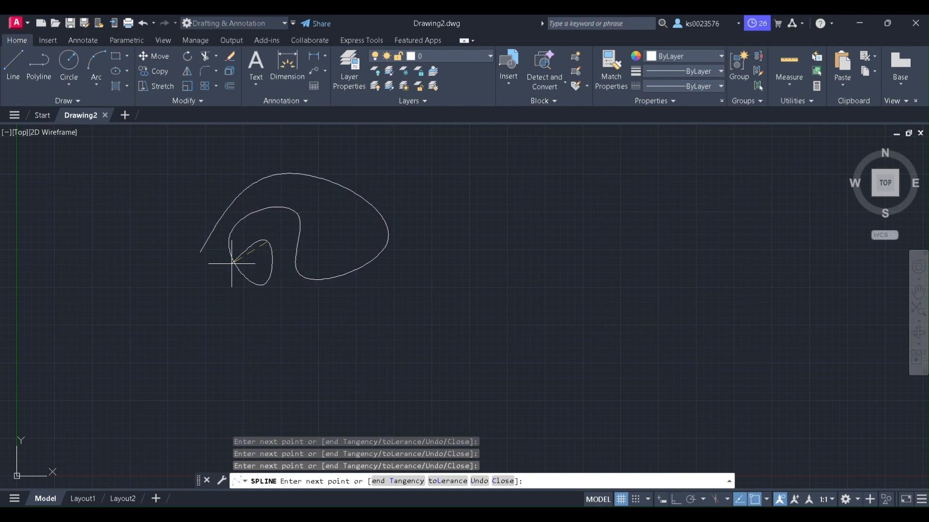
click(252, 245)
right_click(255, 260)
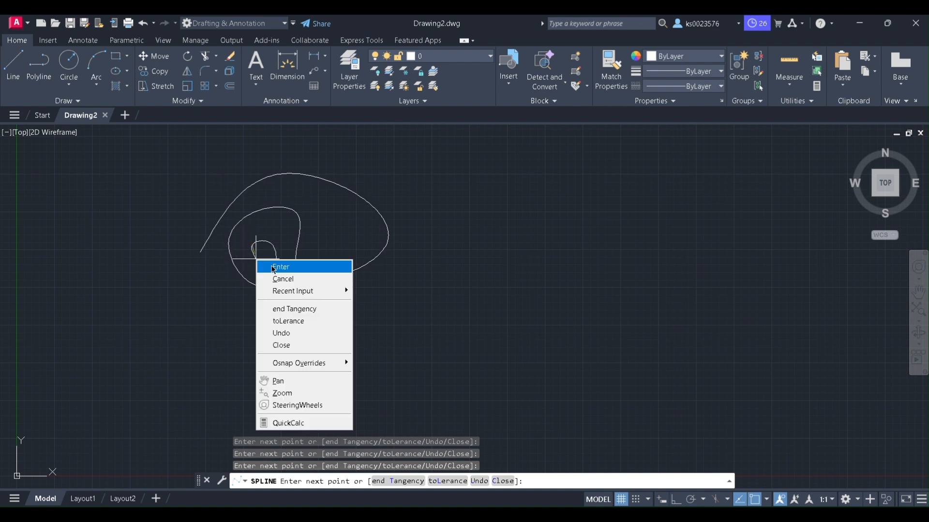
click(277, 266)
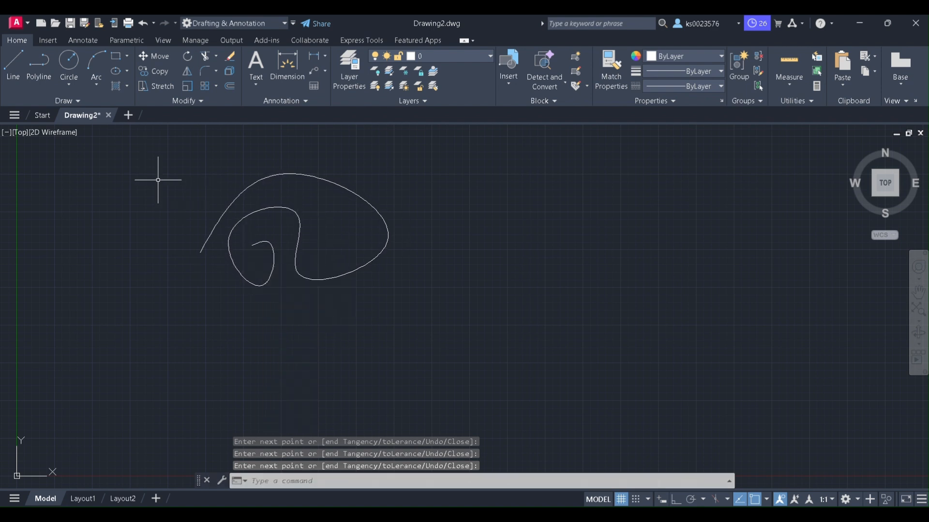
Step: Draw an open S-shaped spline with four control vertices beside the curled spline, using Spline CV
click(98, 100)
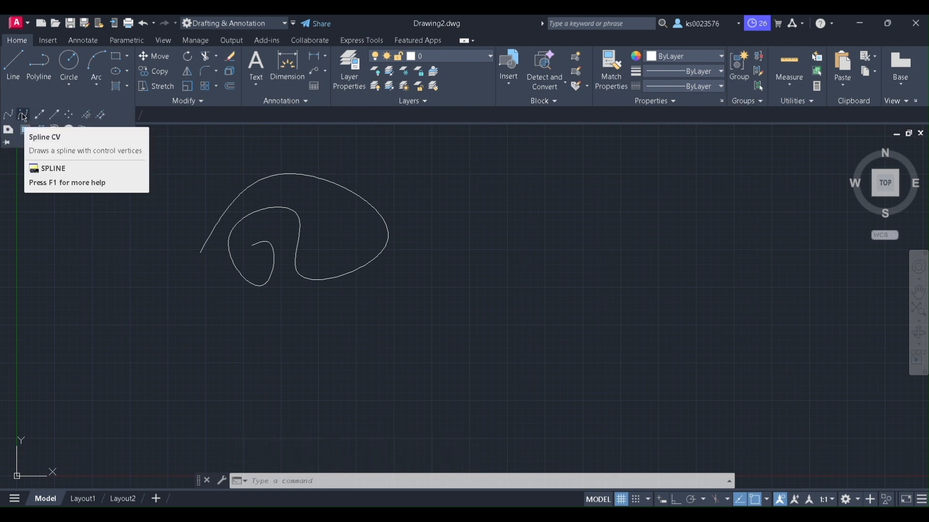
click(23, 116)
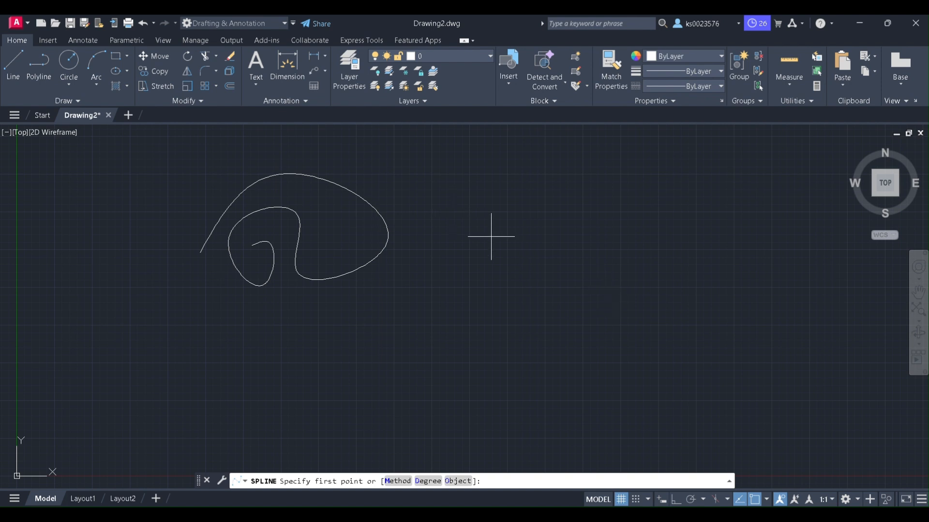
click(458, 264)
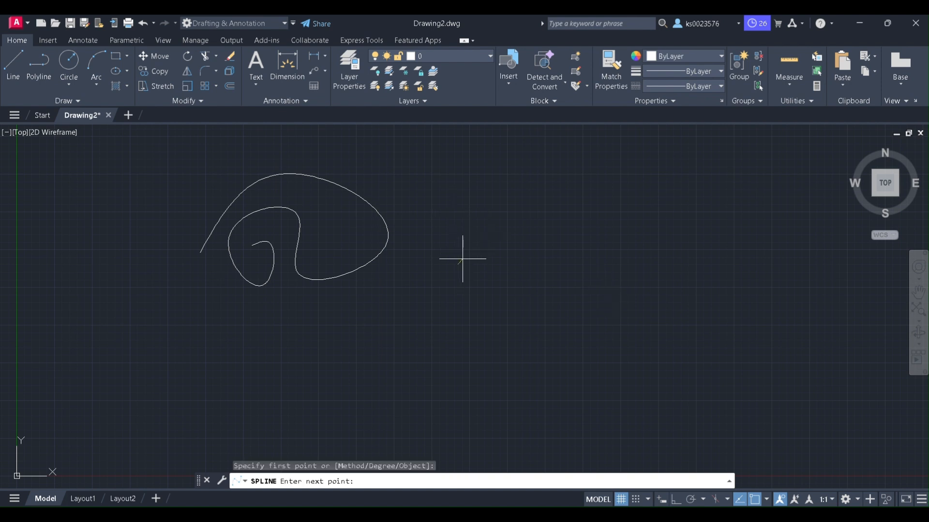
click(511, 183)
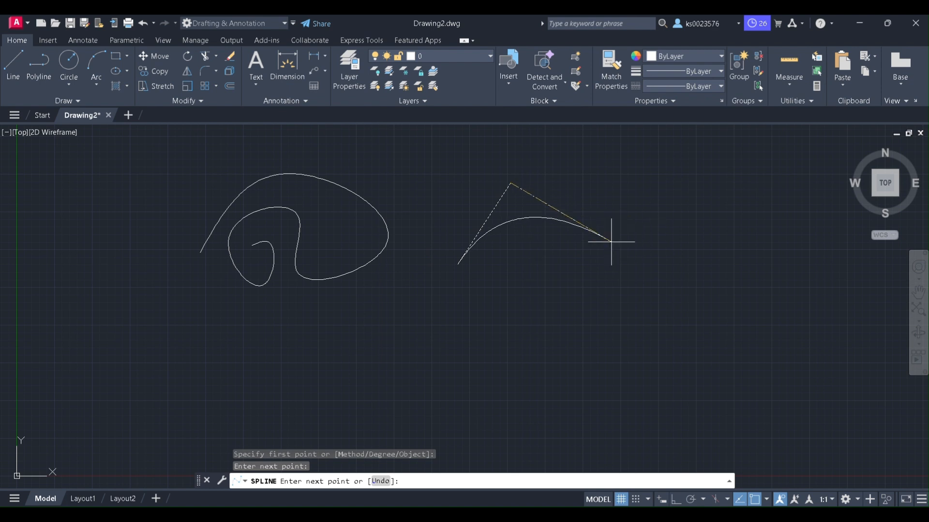
click(636, 239)
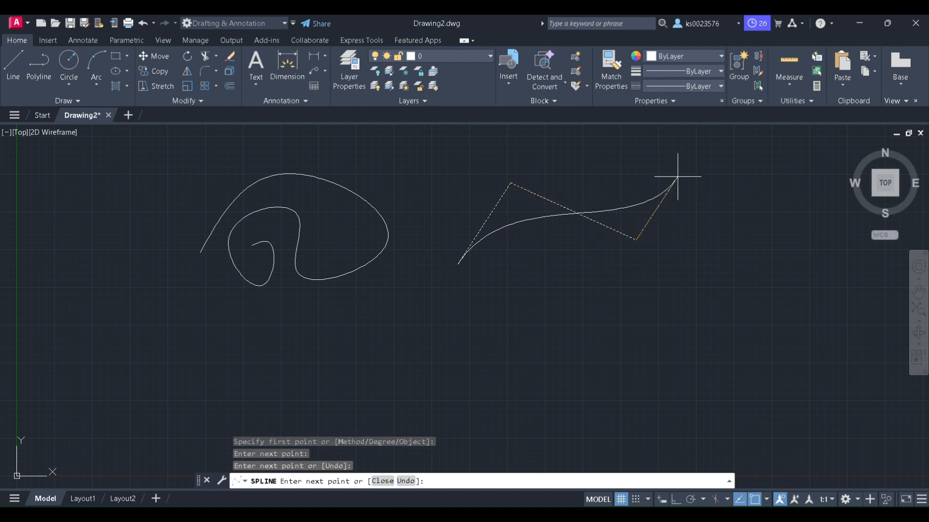
click(656, 175)
right_click(729, 221)
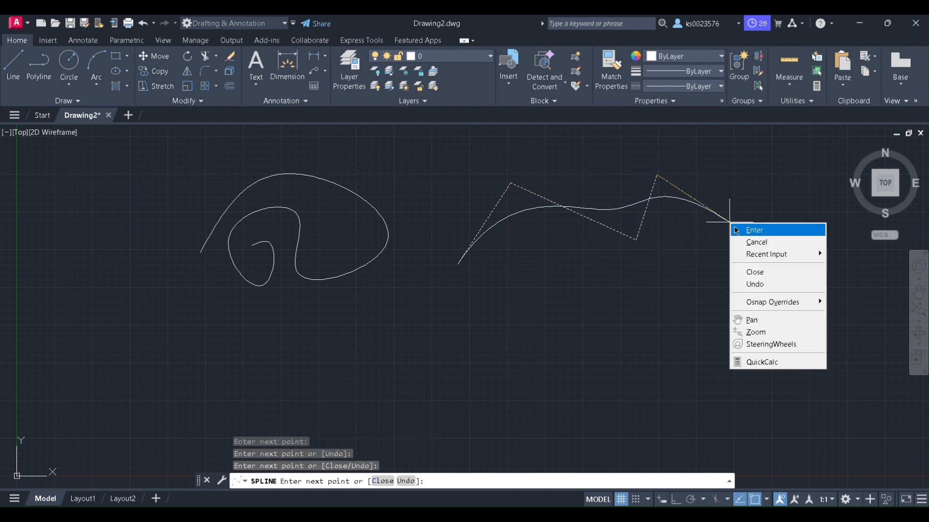
click(753, 230)
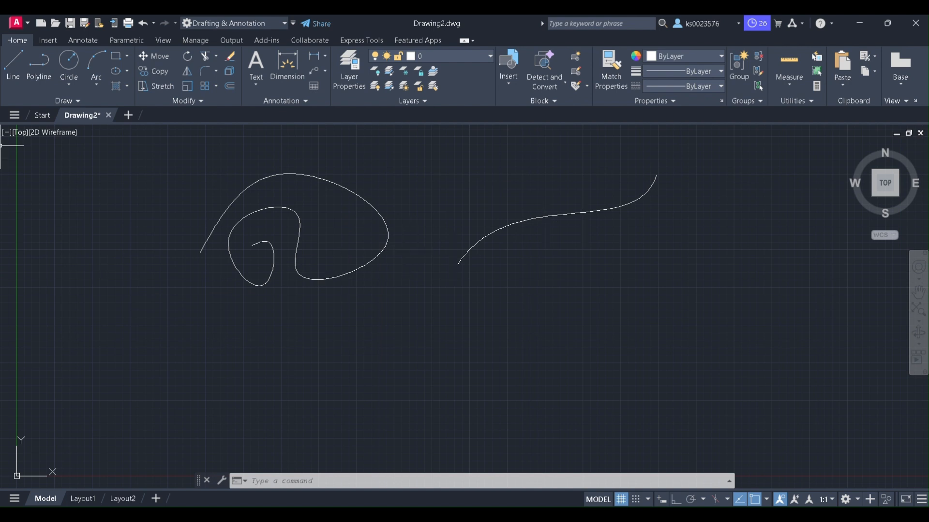
Step: Draw a horizontal and a vertical construction line through one common point below and left of the curled spline
click(74, 102)
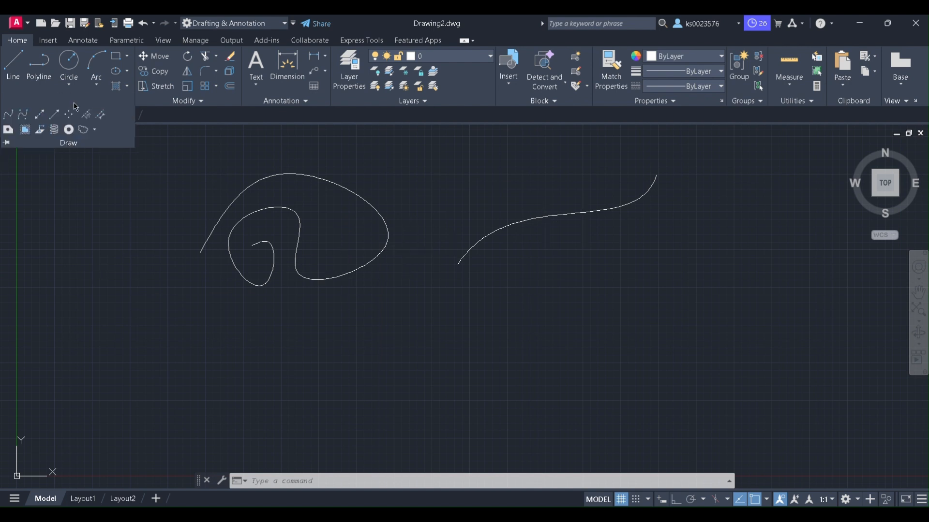
click(39, 116)
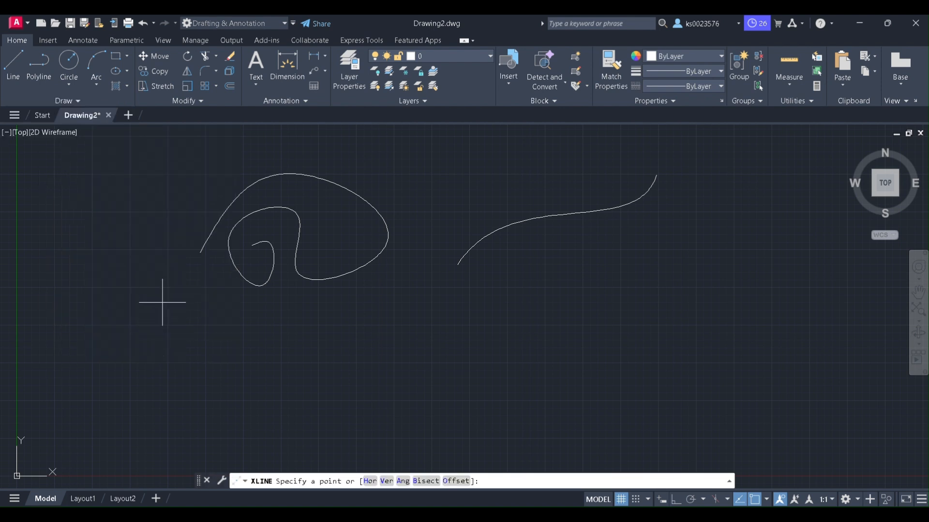
click(166, 324)
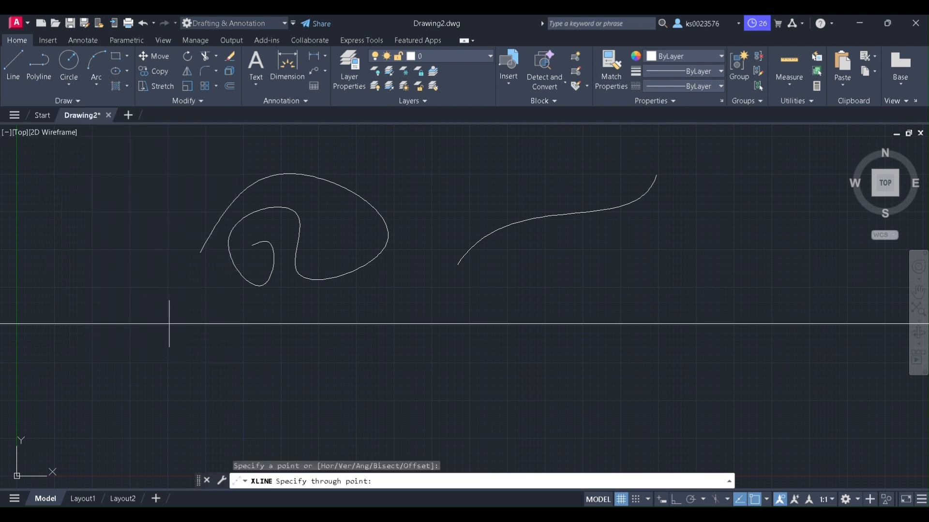
shift+click(280, 323)
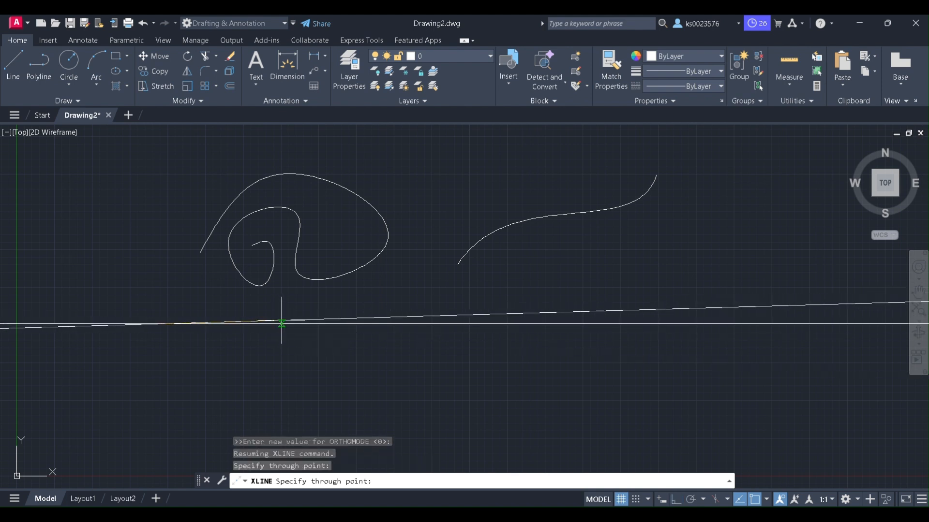
key(F8)
shift+click(176, 266)
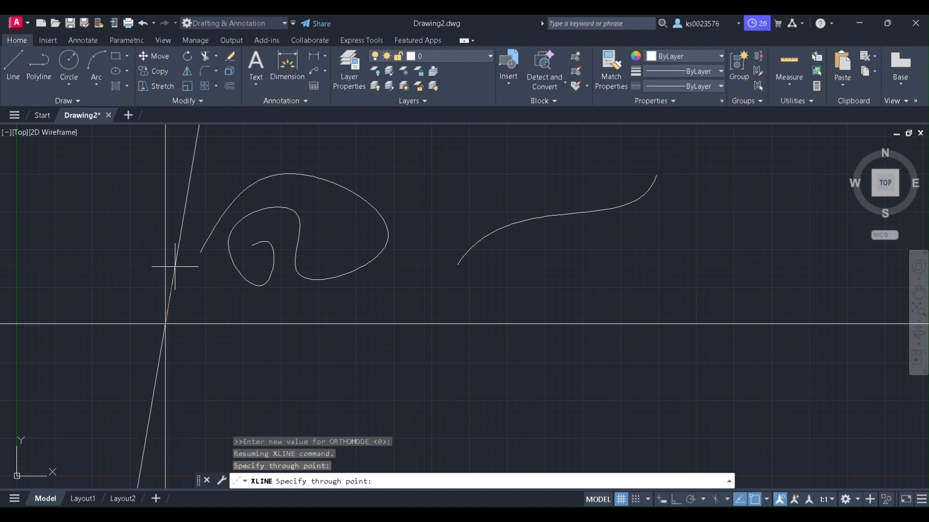
key(Return)
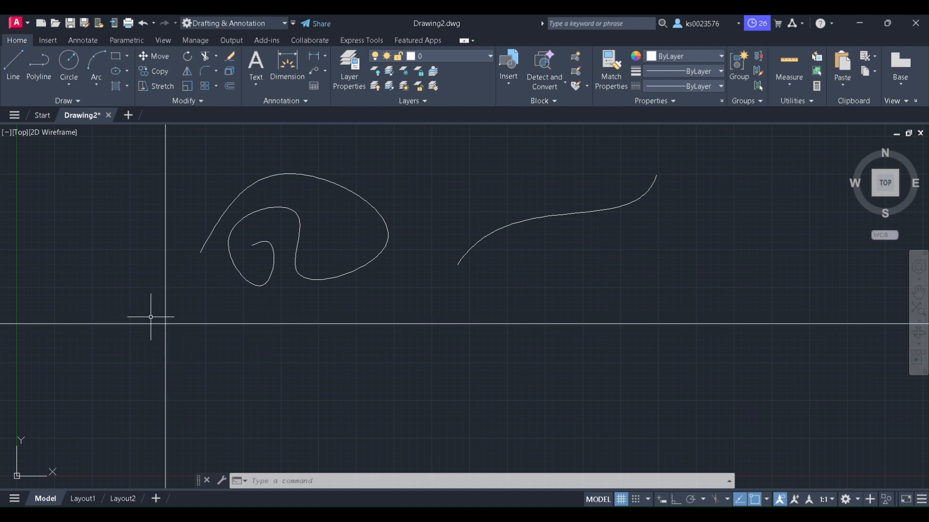
Step: Draw three rays fanning out to the right from one start point at the lower left of the curled spline
click(80, 101)
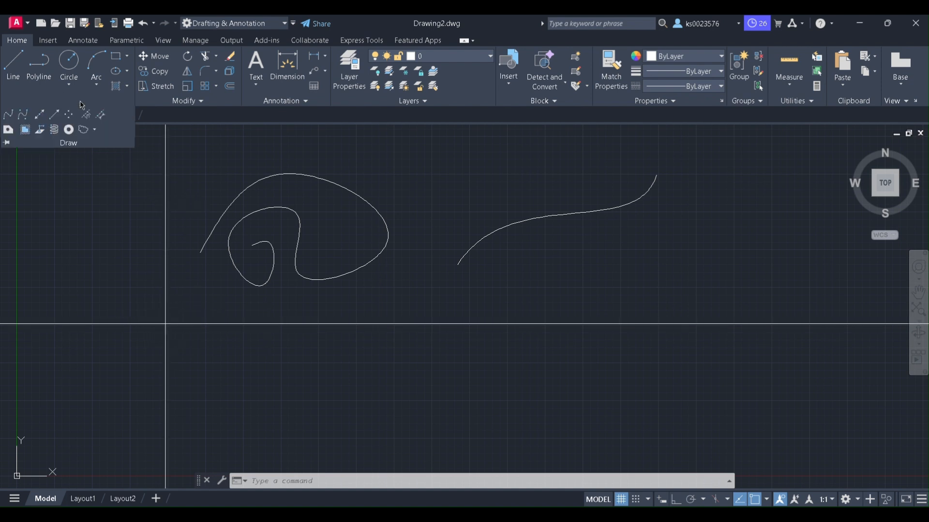
click(54, 118)
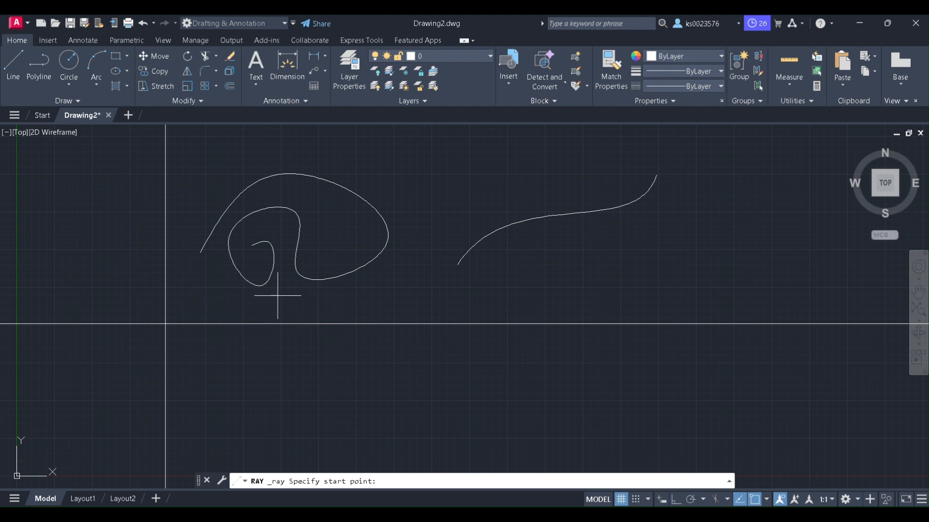
click(230, 281)
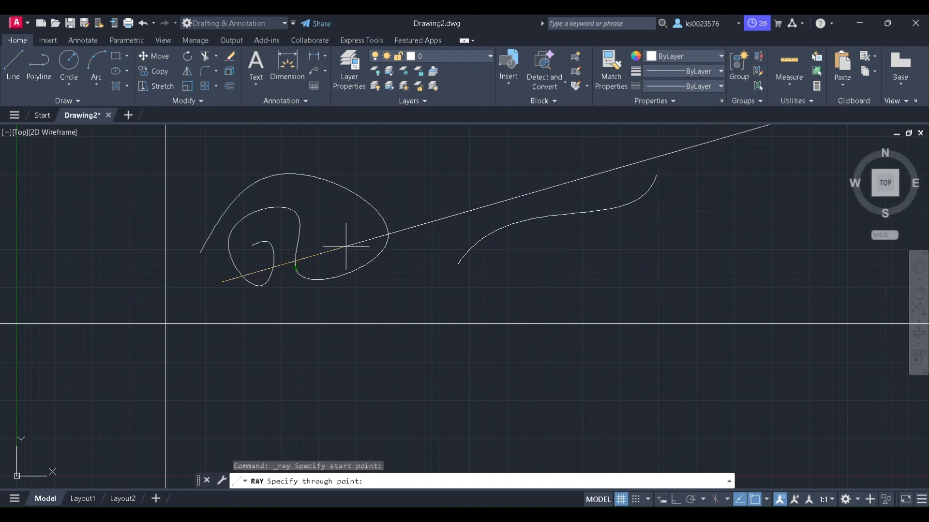
click(348, 256)
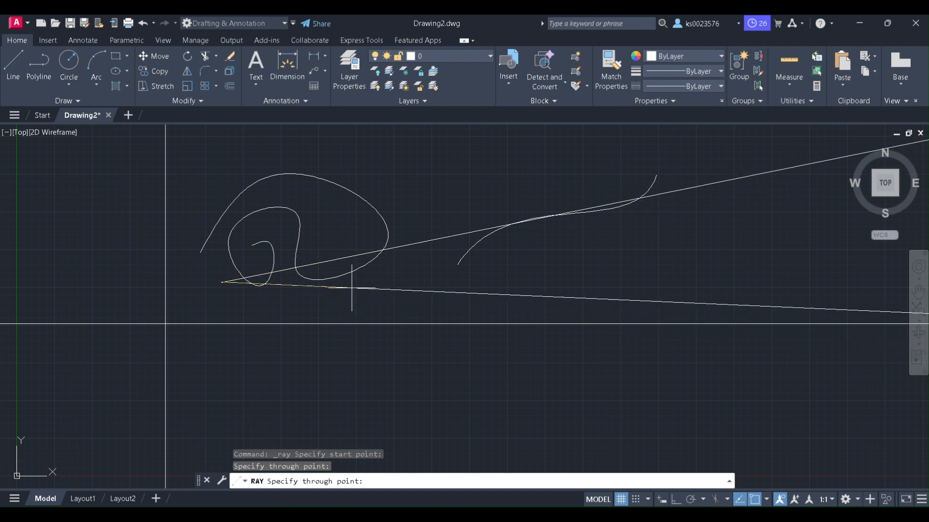
click(352, 288)
click(341, 346)
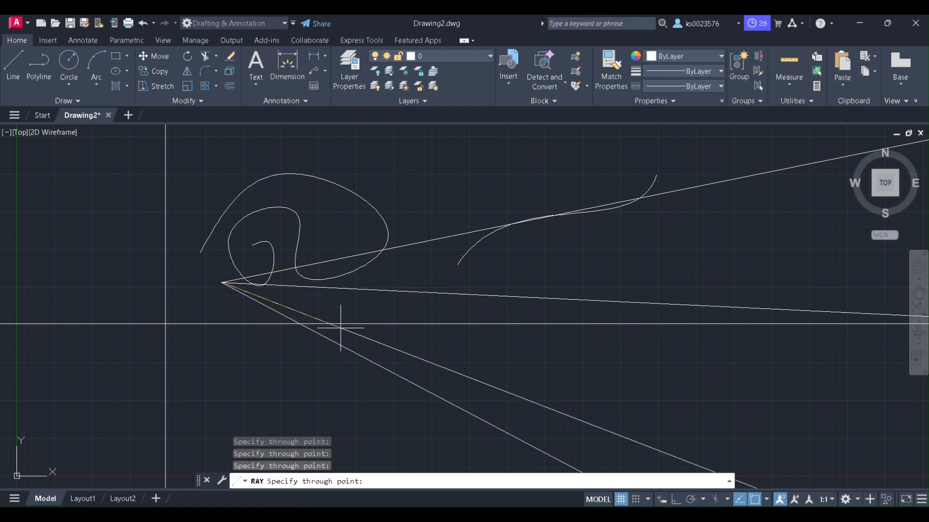
key(Return)
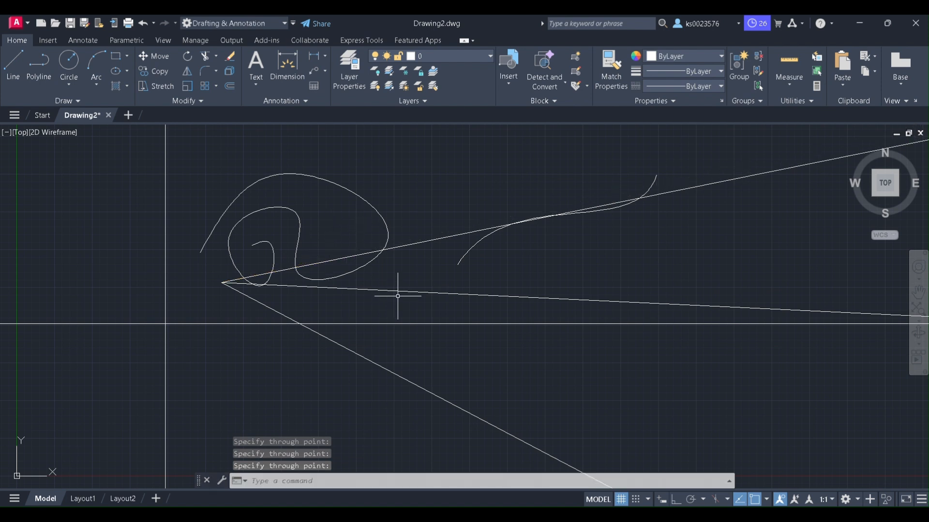
Step: Place multiple points on the curled spline's outer curve, one inside the spline and one directly above it
scroll(389, 302, down, 8)
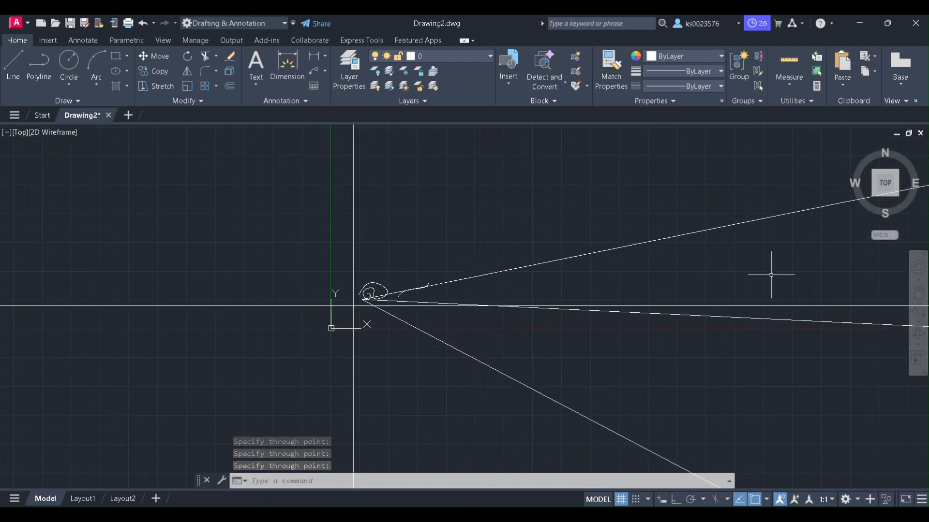
scroll(514, 271, down, 5)
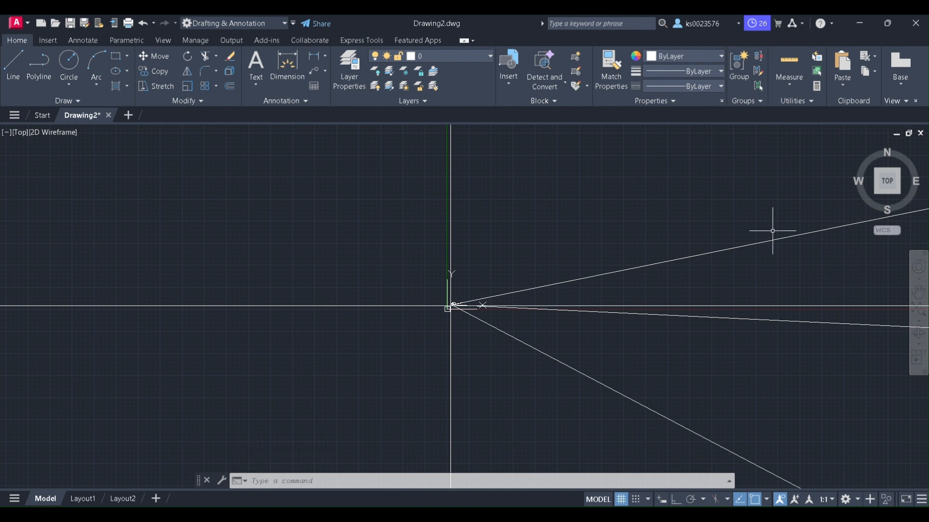
scroll(473, 297, up, 4)
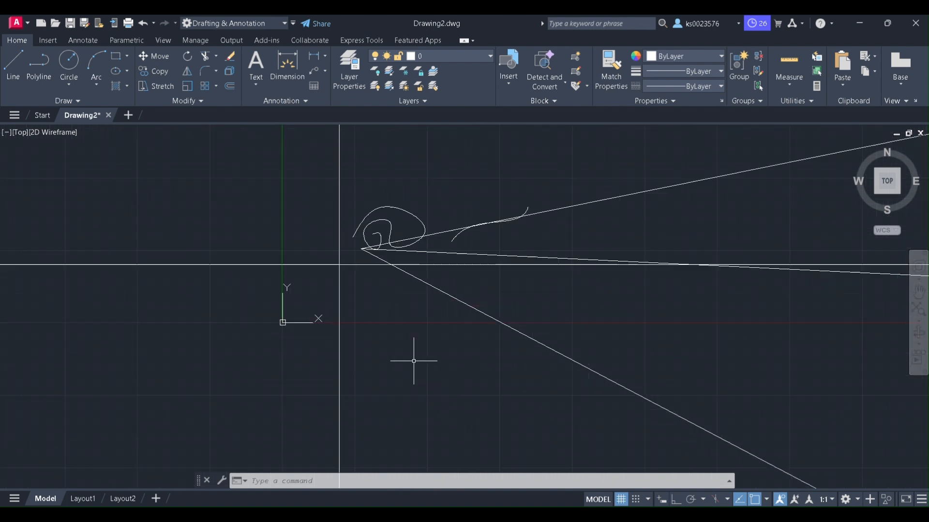
scroll(366, 232, up, 2)
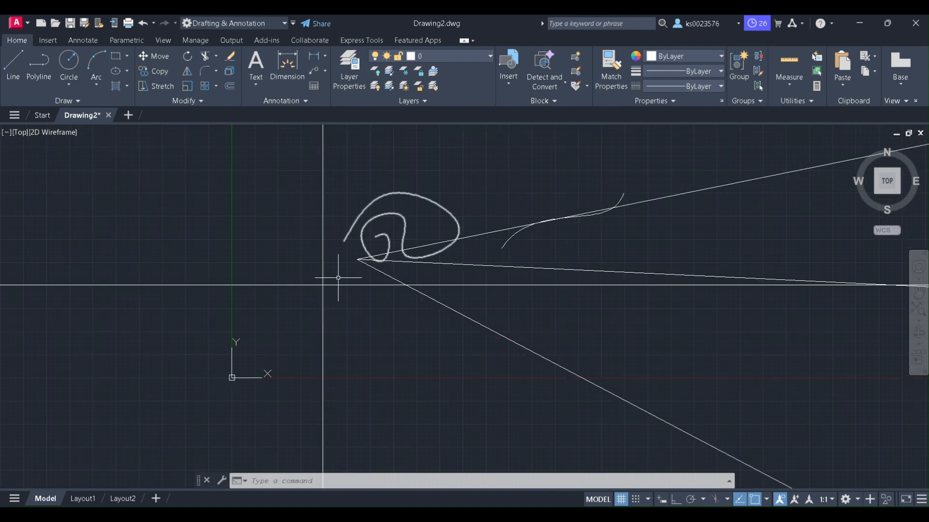
click(78, 102)
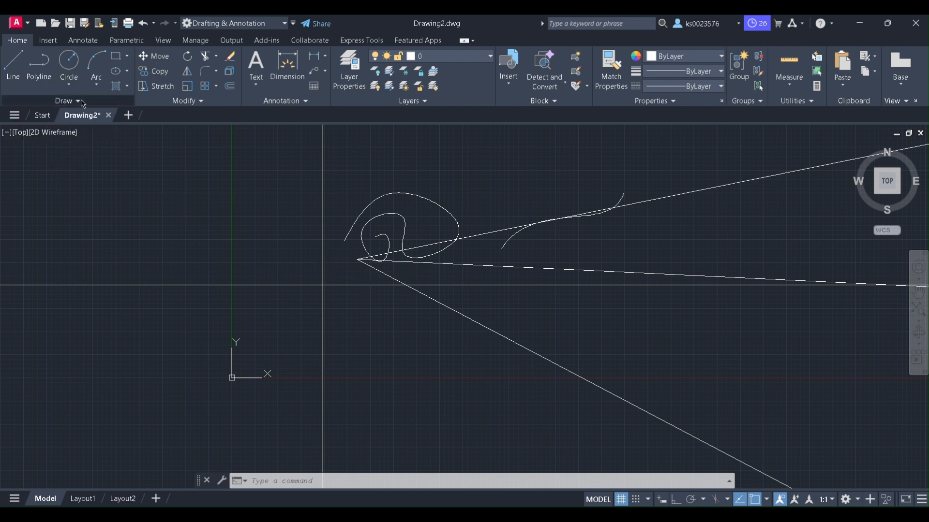
click(80, 102)
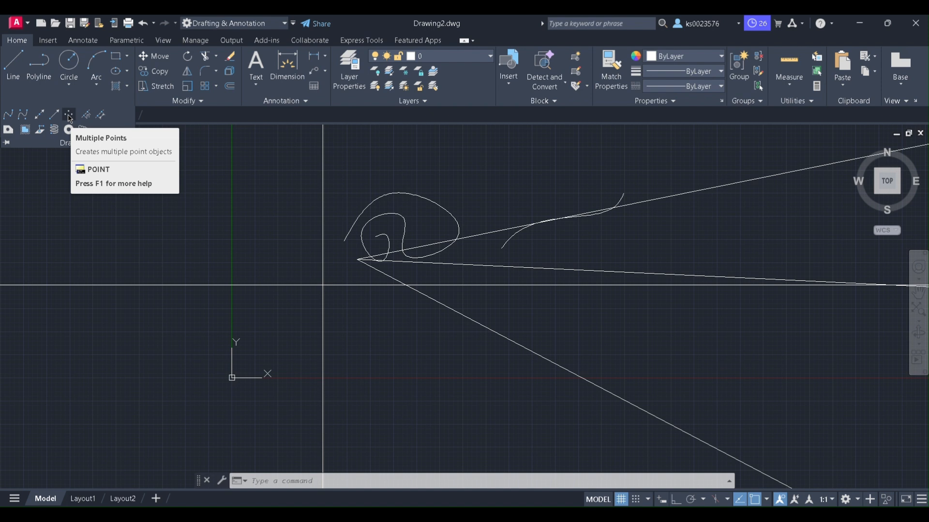
click(69, 115)
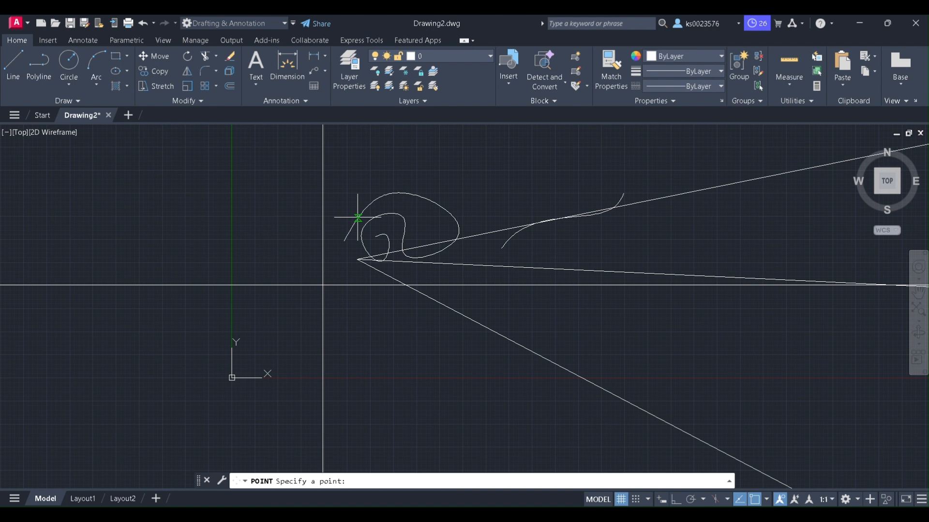
click(405, 193)
click(424, 224)
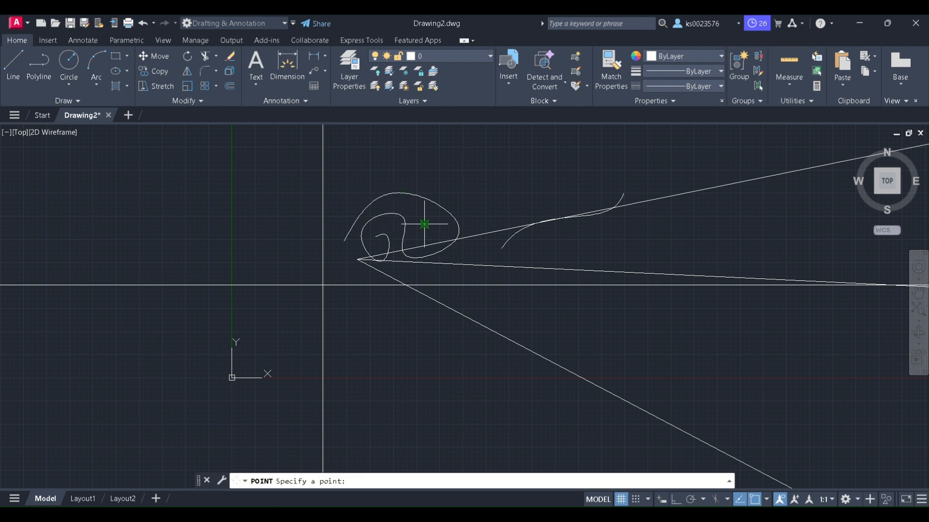
click(424, 179)
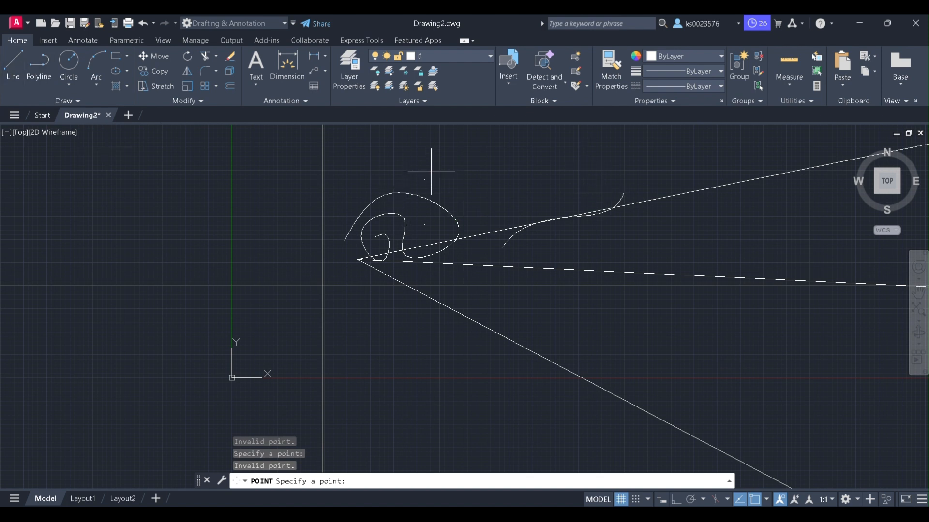
Step: Draw a vertical line joining the point above the curled spline to the point inside it
click(15, 71)
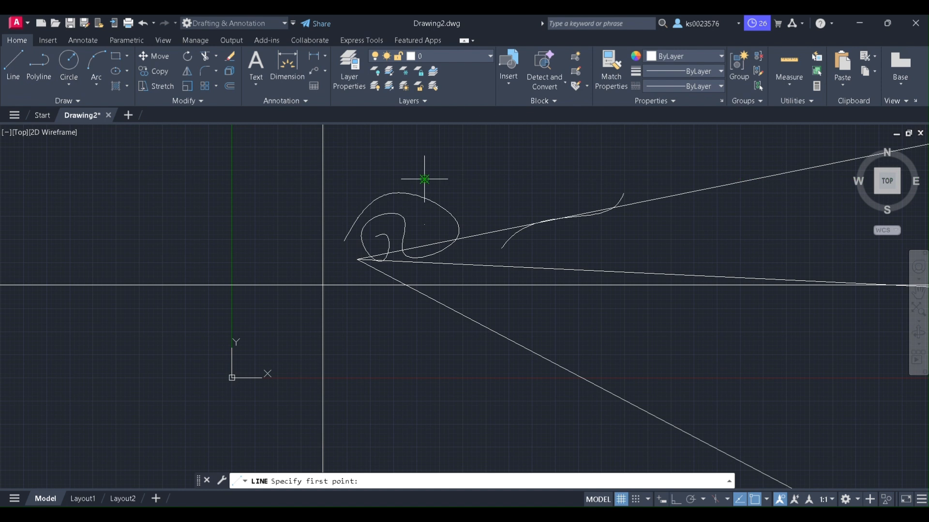
click(424, 224)
right_click(468, 203)
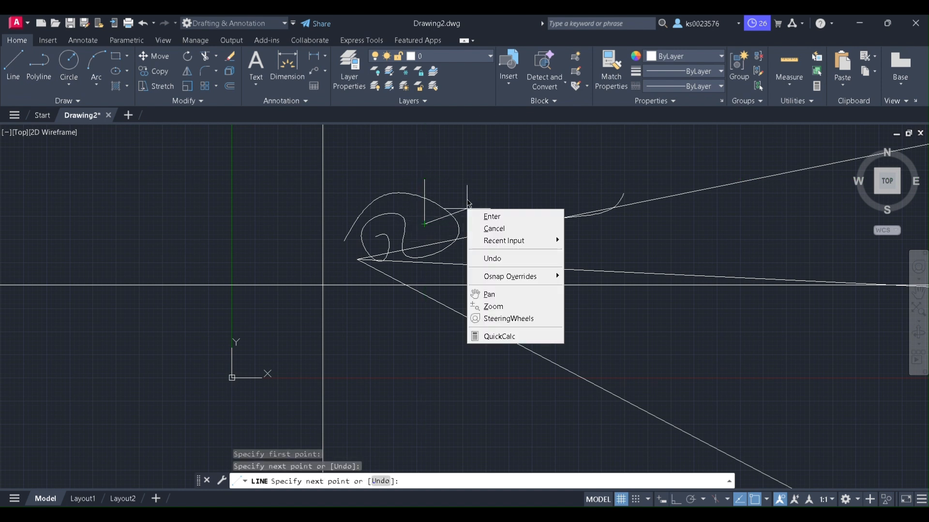
click(489, 217)
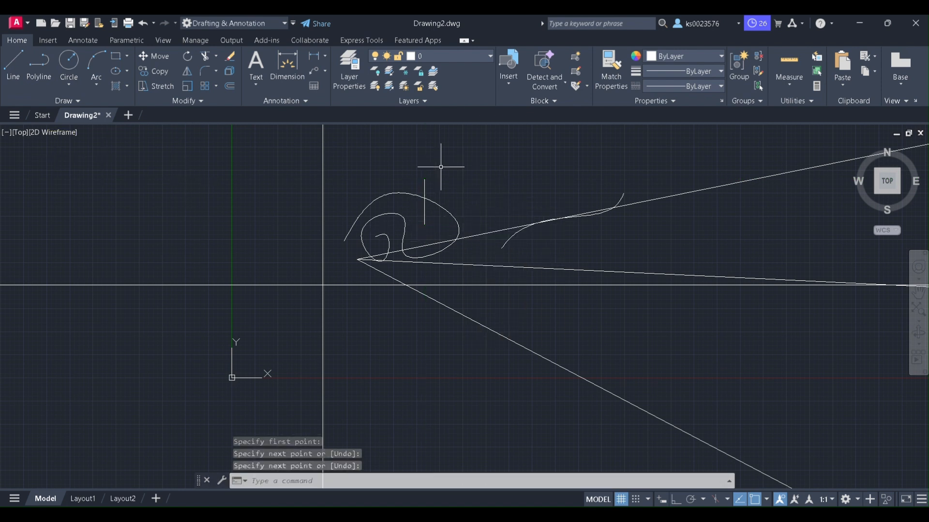
click(73, 102)
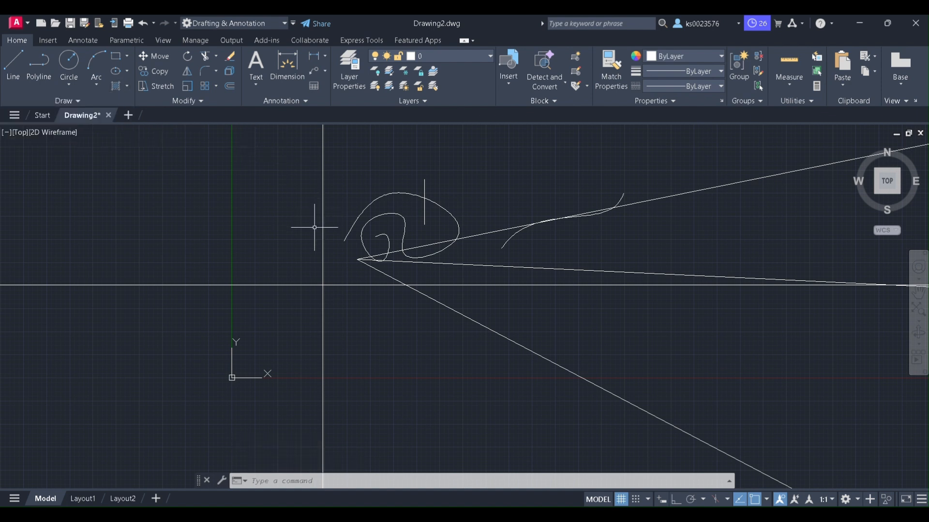
click(74, 102)
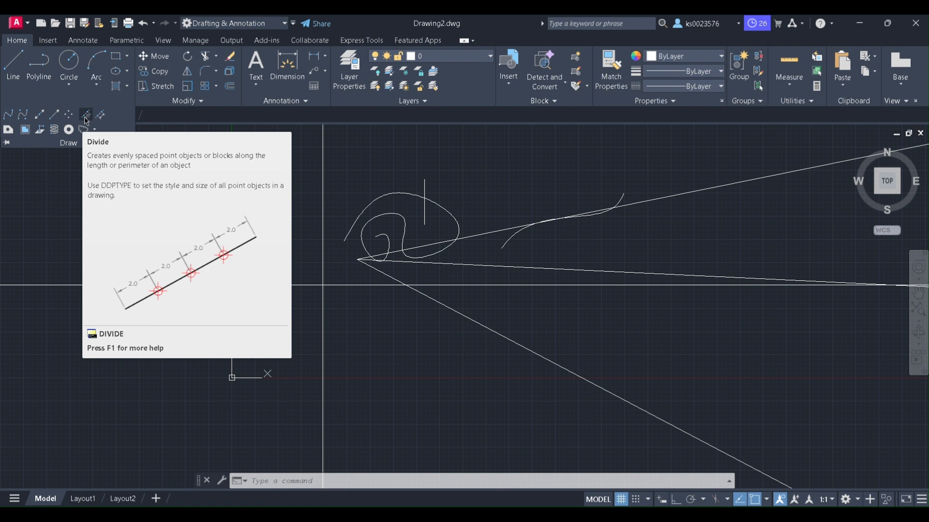
click(85, 118)
click(86, 118)
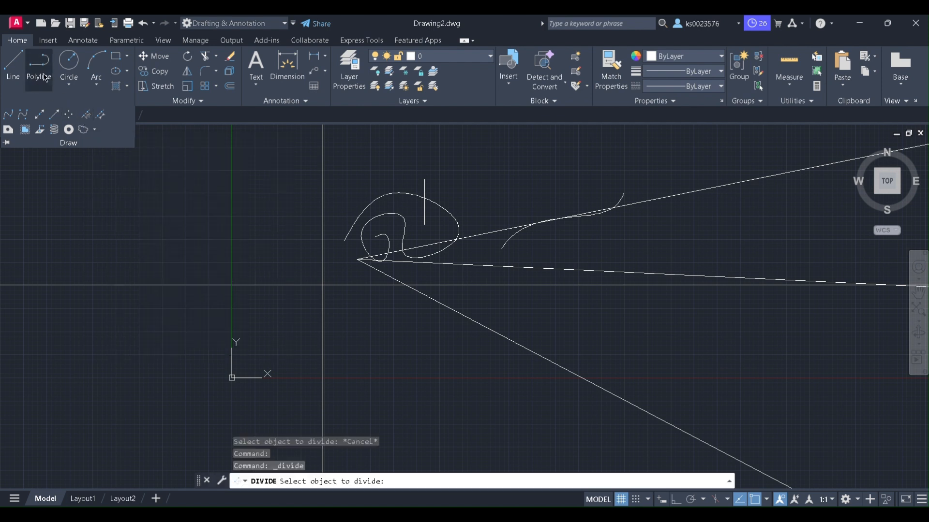
Step: Draw a horizontal line about 19 units long, left of the vertical construction line and crossing the Y axis, with Ortho on
click(12, 62)
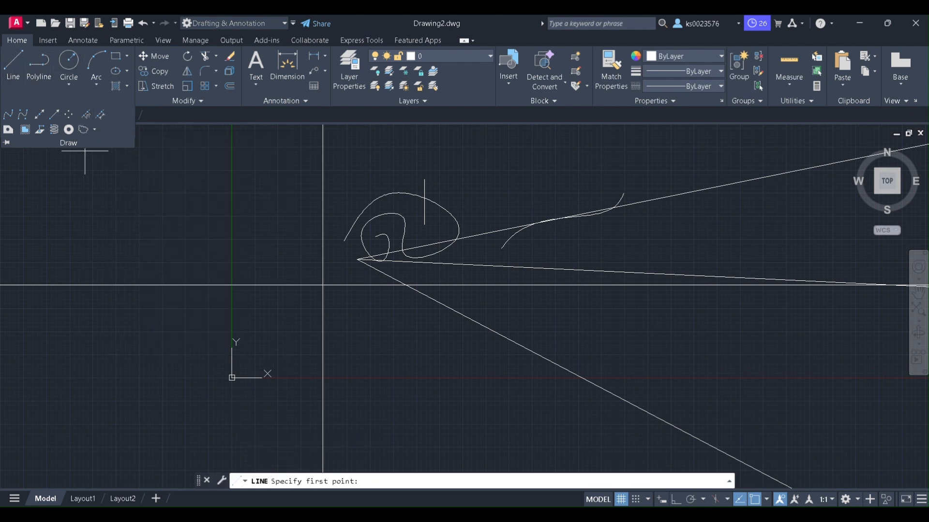
click(99, 207)
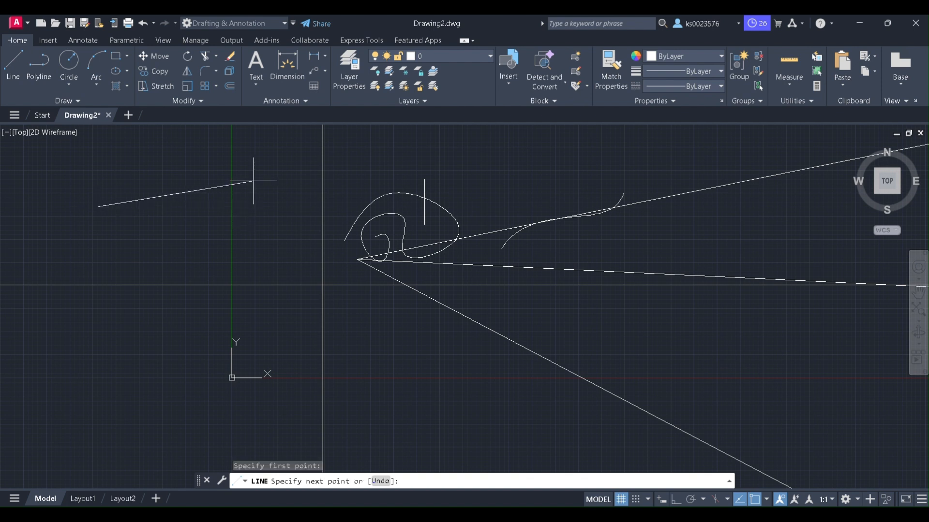
key(F8)
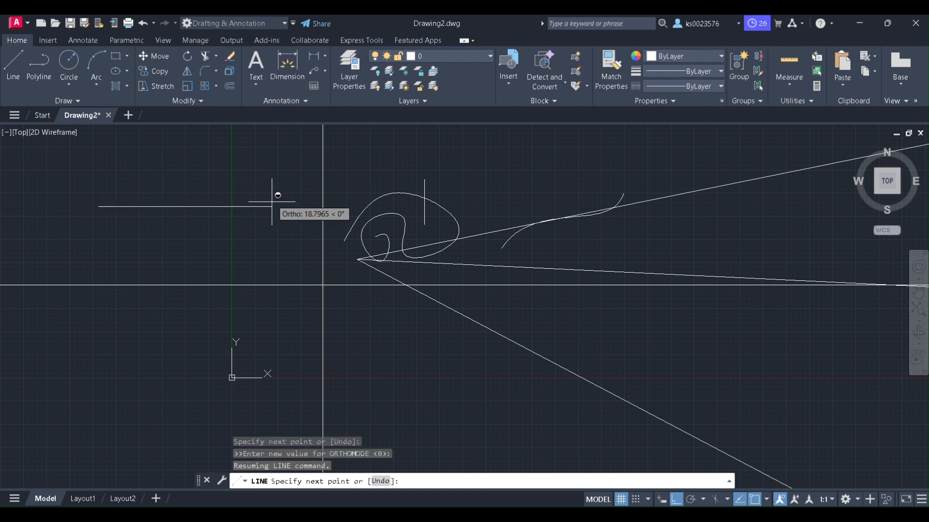
click(278, 204)
key(F8)
right_click(312, 217)
click(332, 222)
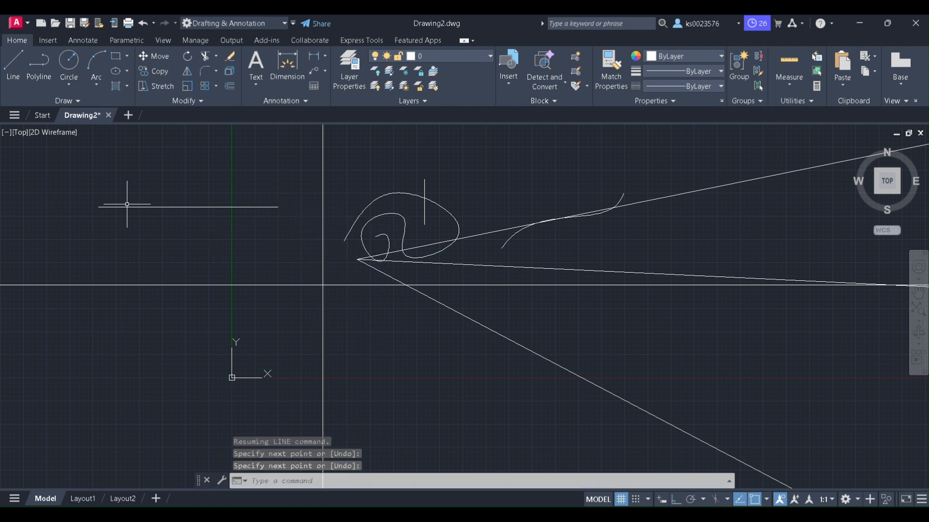
Step: Divide the new horizontal line into 5 equal segments
click(79, 102)
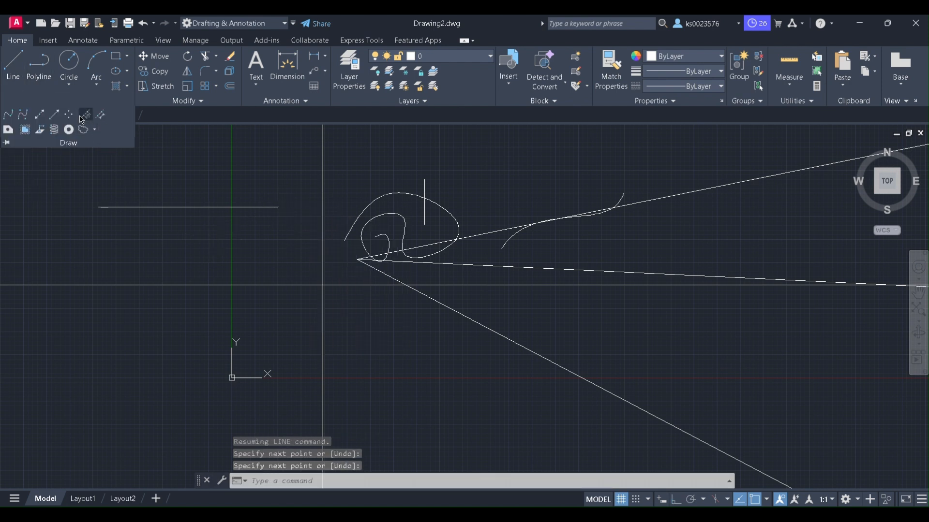
click(87, 116)
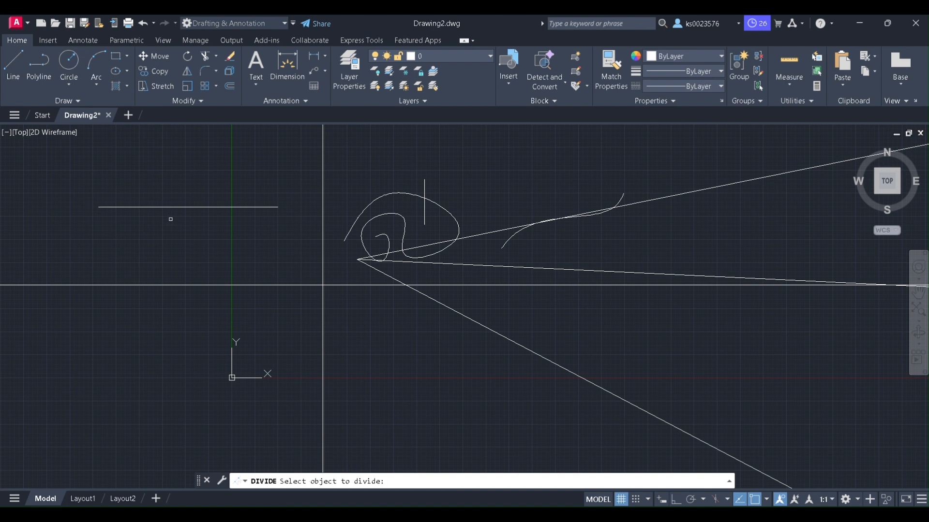
click(175, 207)
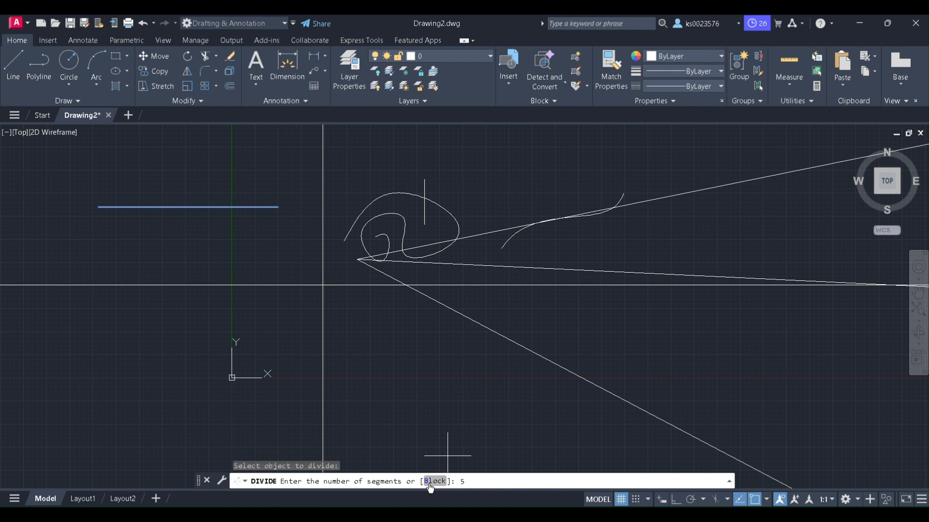
key(Return)
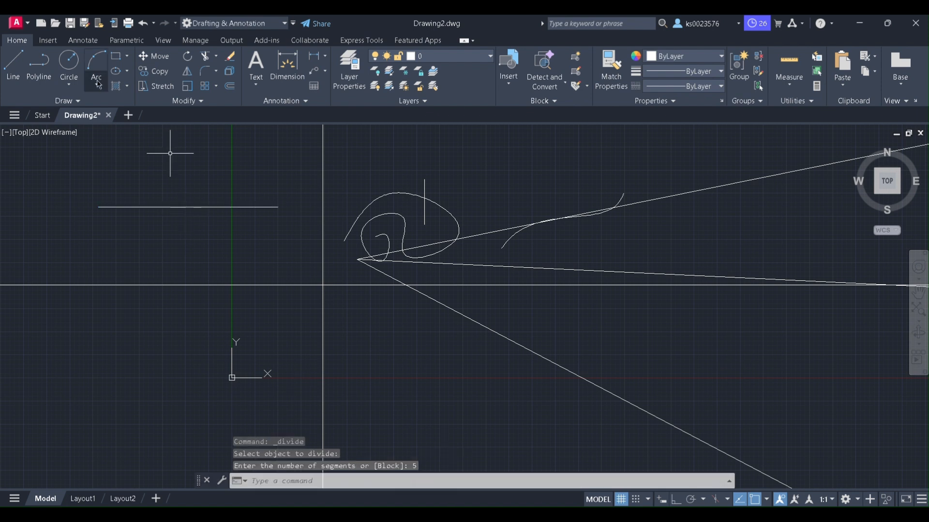
Step: Set the point style to the plain short vertical tick using DDPTYPE
scroll(144, 193, up, 2)
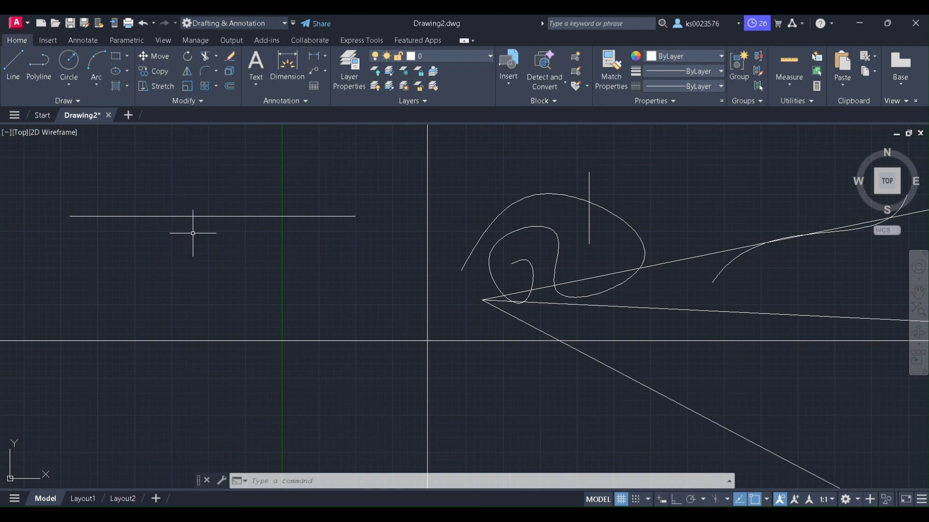
click(336, 483)
text(d)
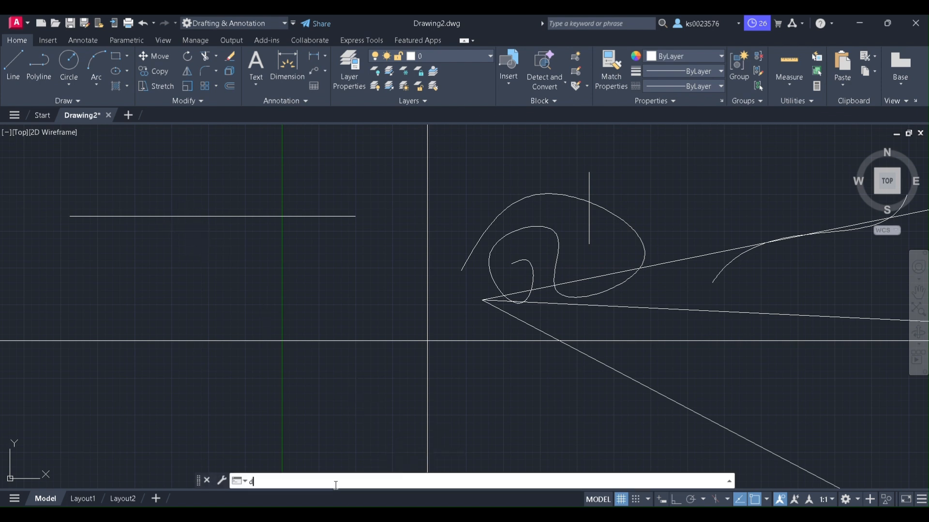
text(dp)
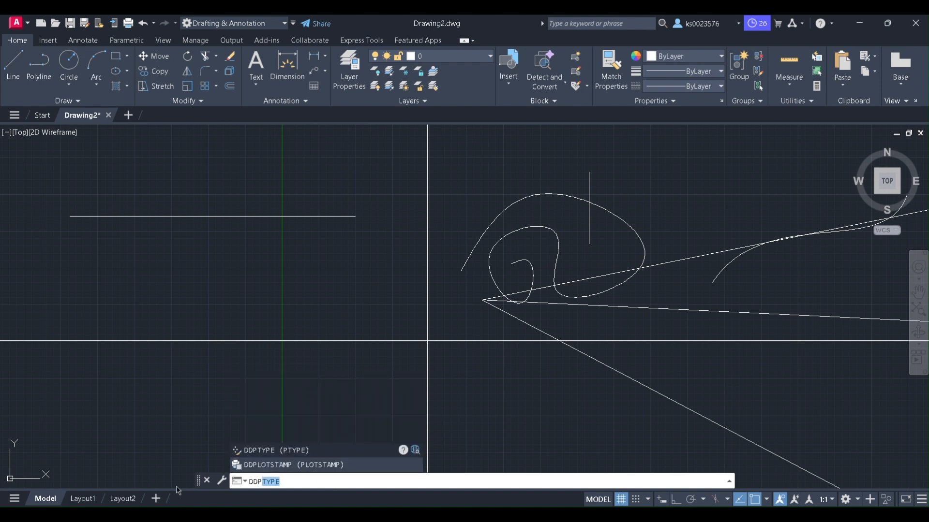
click(280, 451)
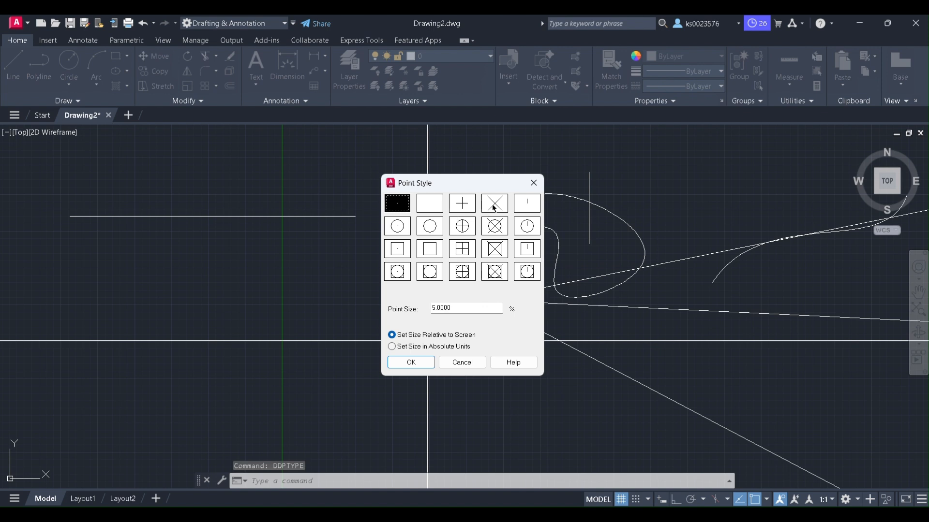
click(398, 231)
click(521, 206)
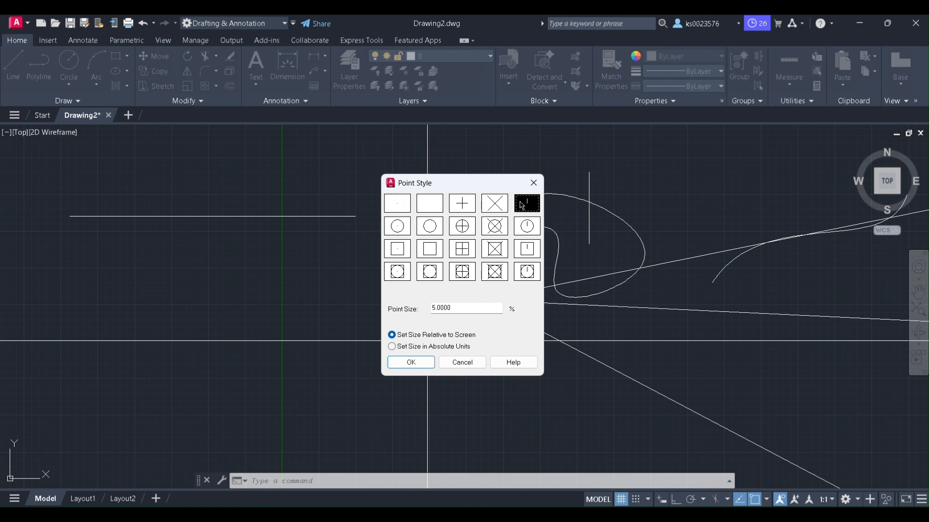
click(414, 363)
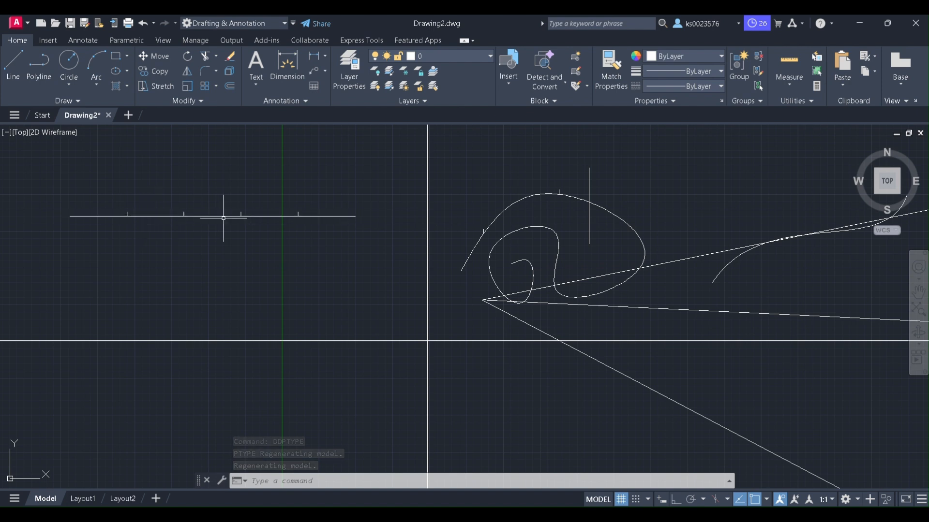
Step: Try to mark measured intervals along the divided horizontal line using Measure, picking at its tick points
click(80, 102)
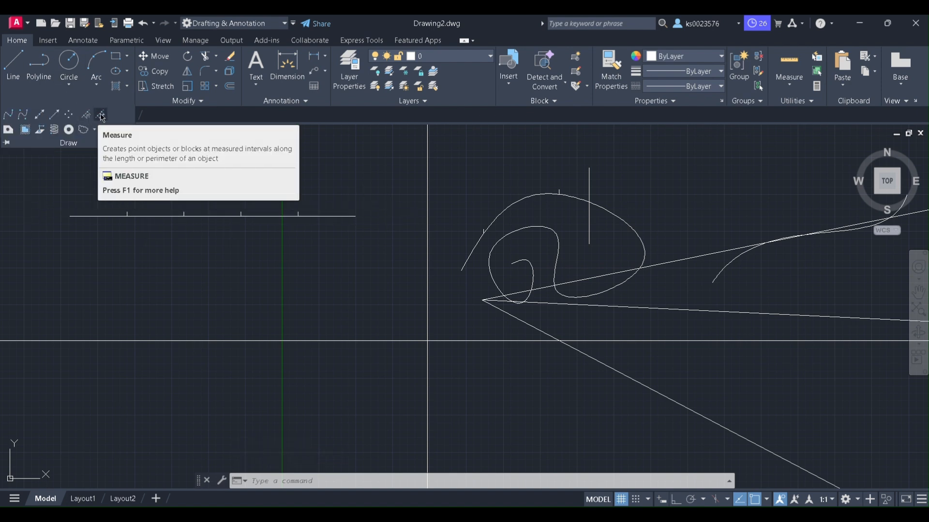
click(102, 115)
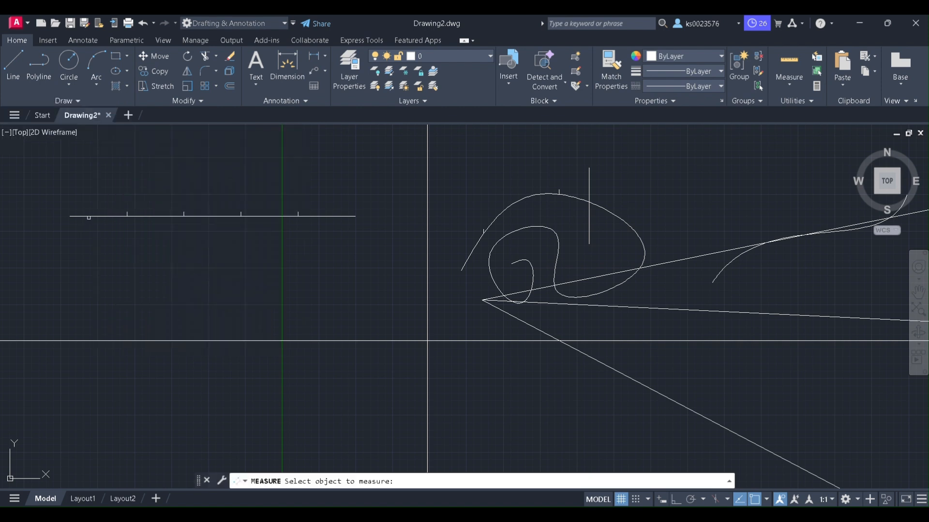
click(126, 215)
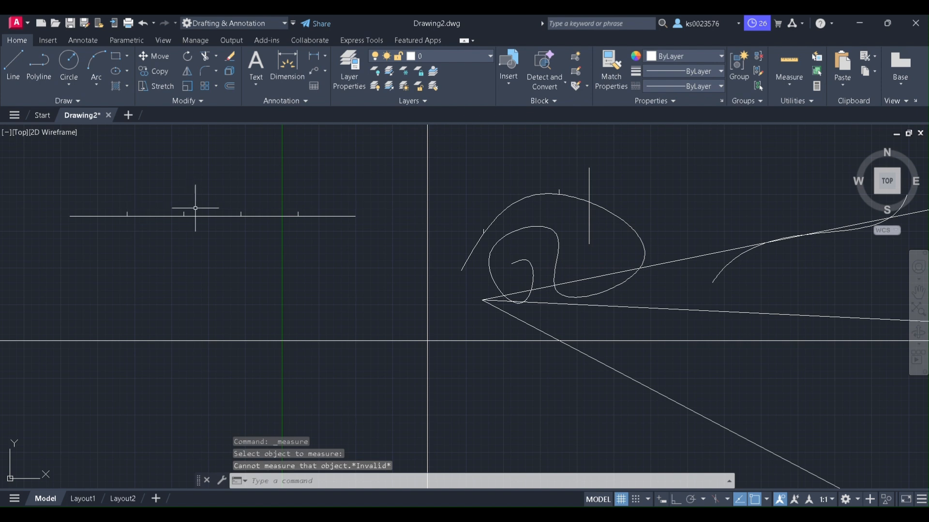
click(184, 215)
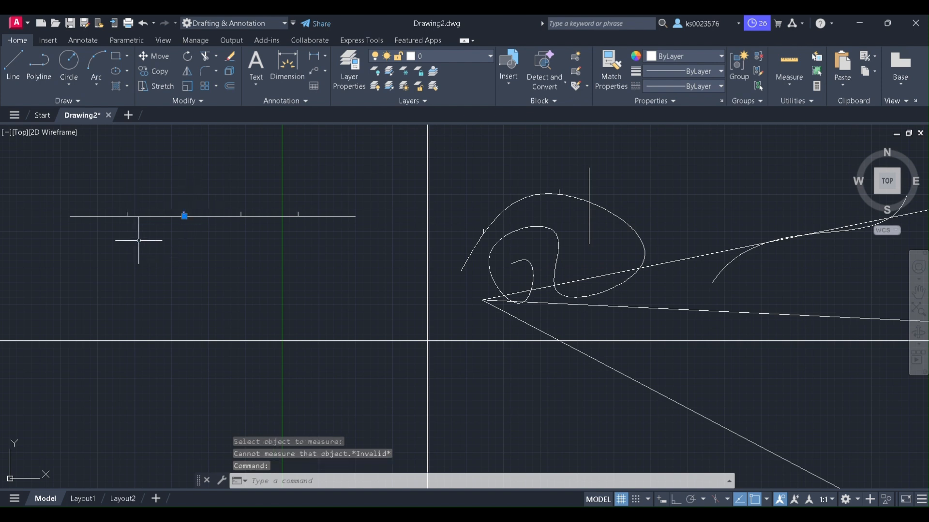
click(242, 217)
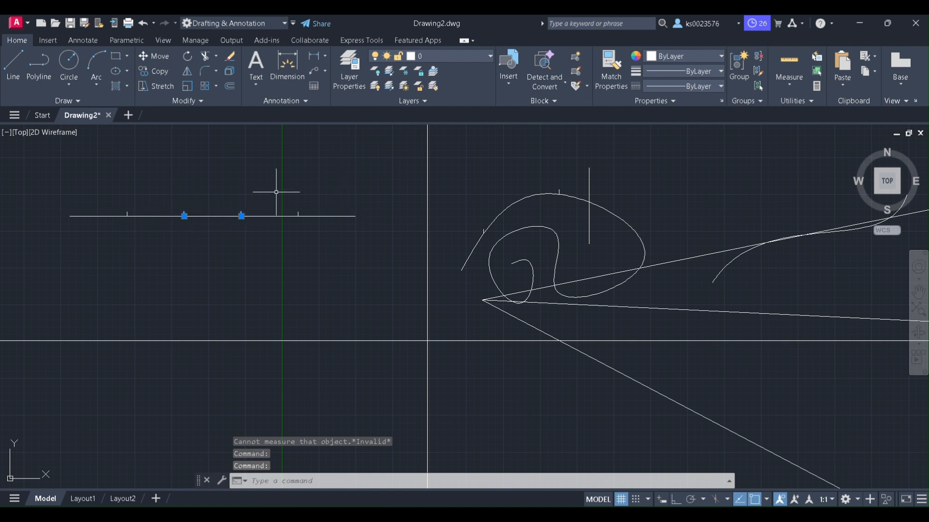
Step: Draw a rectangle in the empty area above and to the left of the divided horizontal line
click(67, 101)
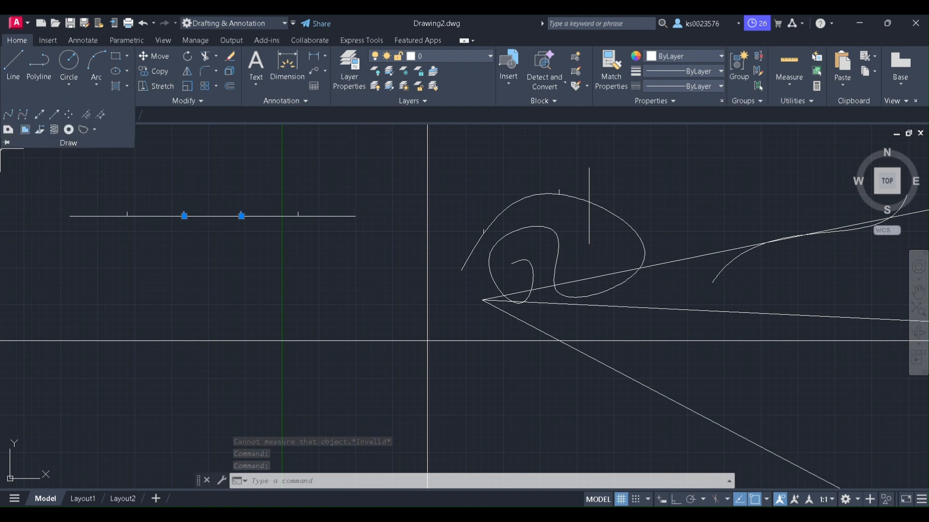
click(8, 131)
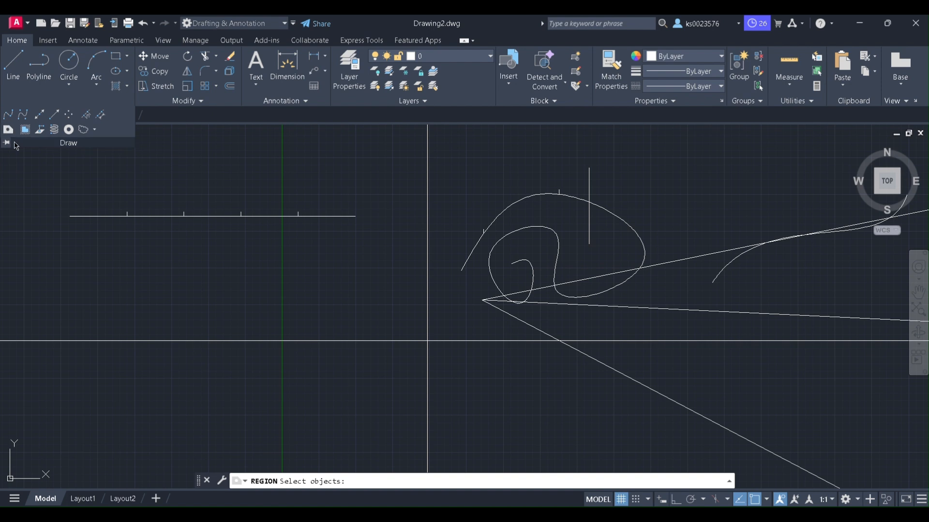
scroll(316, 265, down, 6)
scroll(237, 197, up, 2)
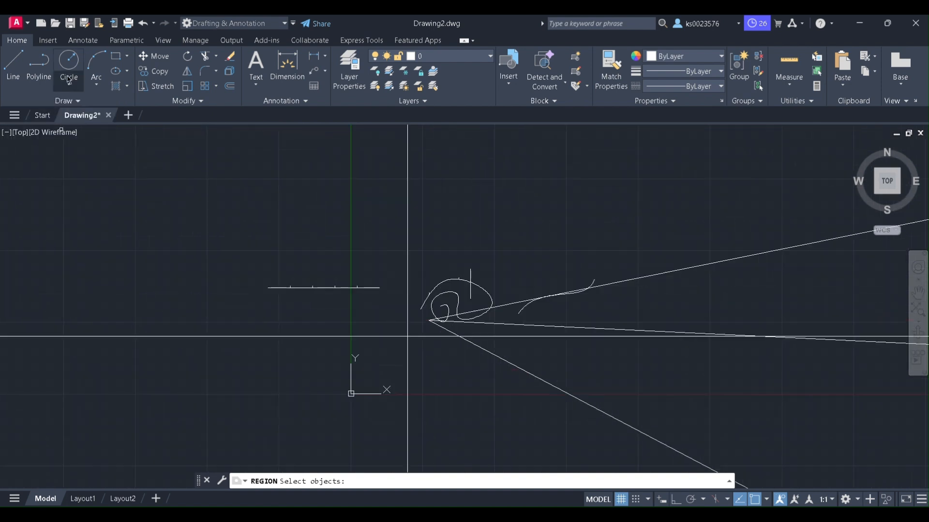
click(116, 56)
click(111, 166)
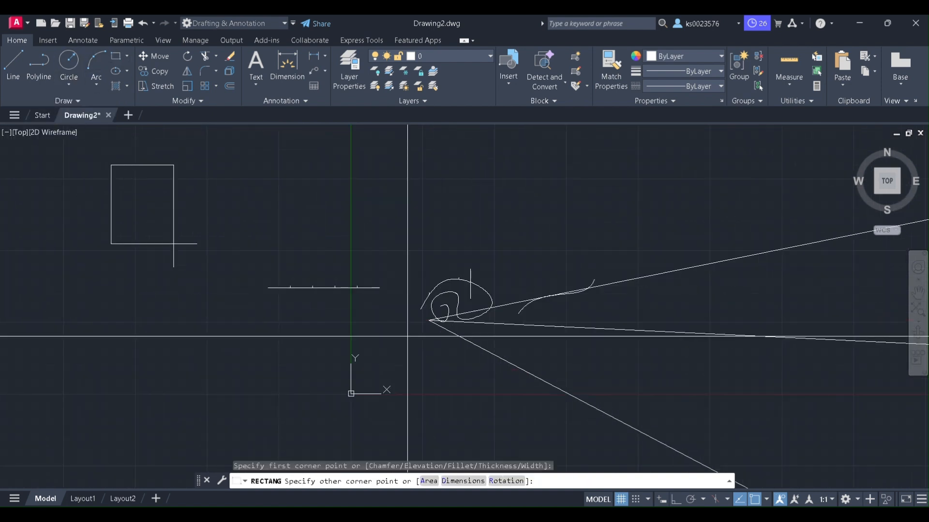
click(183, 244)
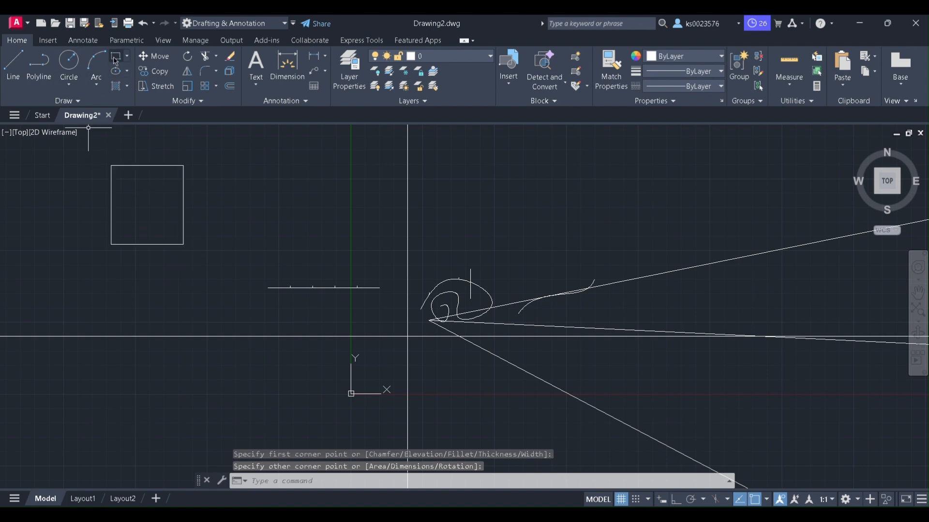
Step: Draw a circle by center and radius that overlaps the rectangle's upper right corner
click(68, 62)
click(208, 176)
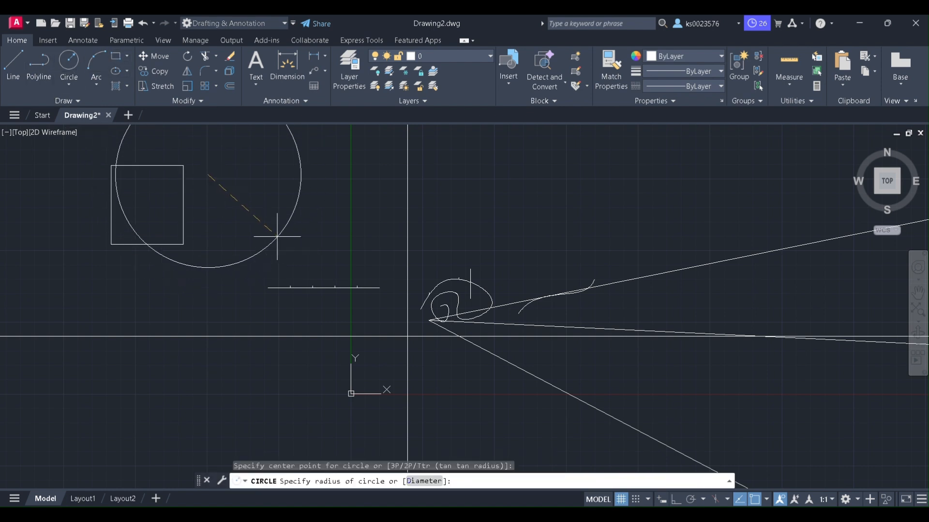
click(253, 207)
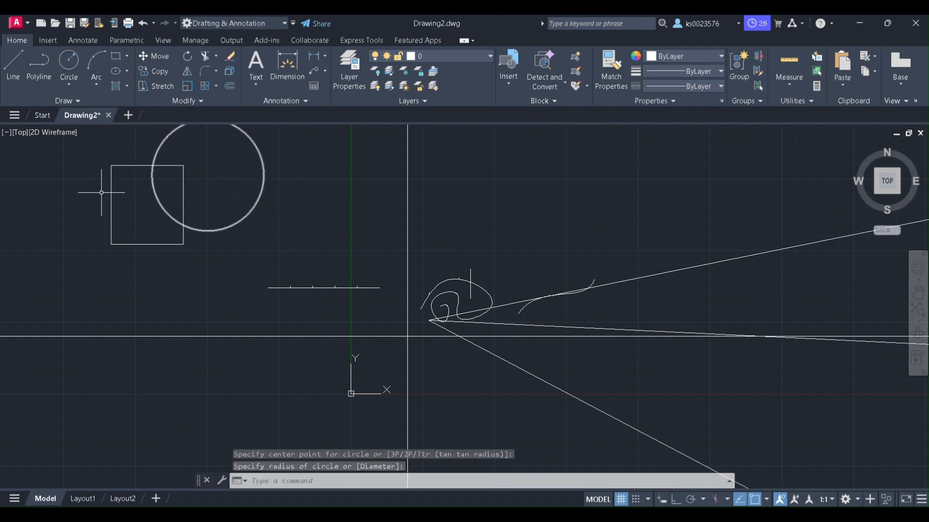
Step: Convert the rectangle and the overlapping circle into regions using the Region tool
click(79, 102)
click(8, 130)
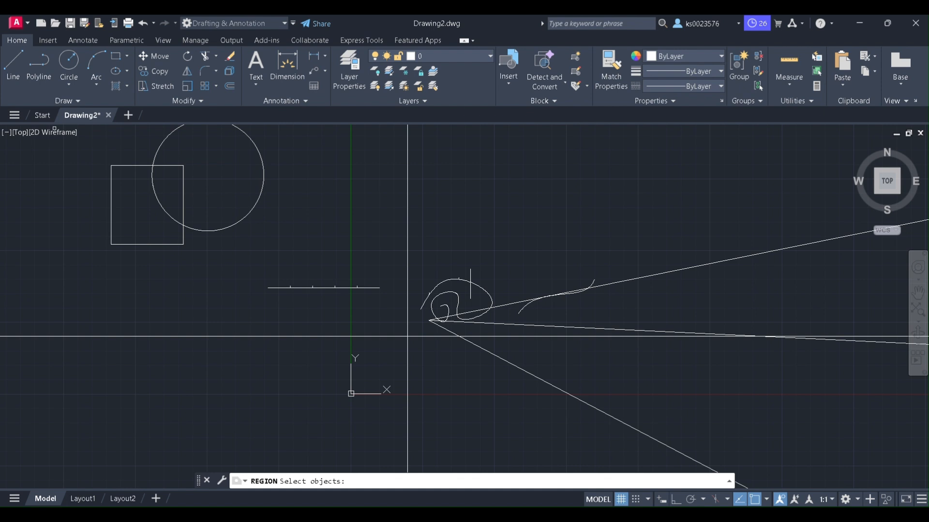
click(129, 165)
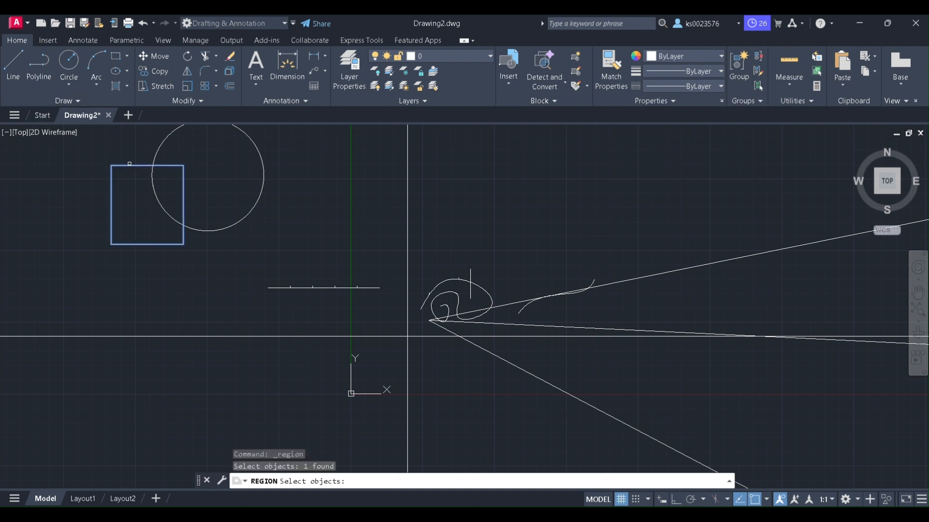
click(160, 148)
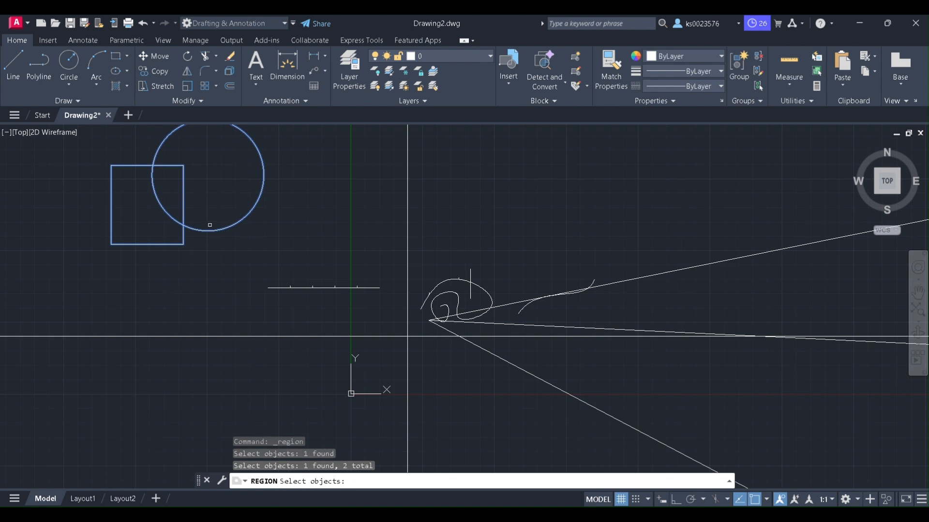
key(Return)
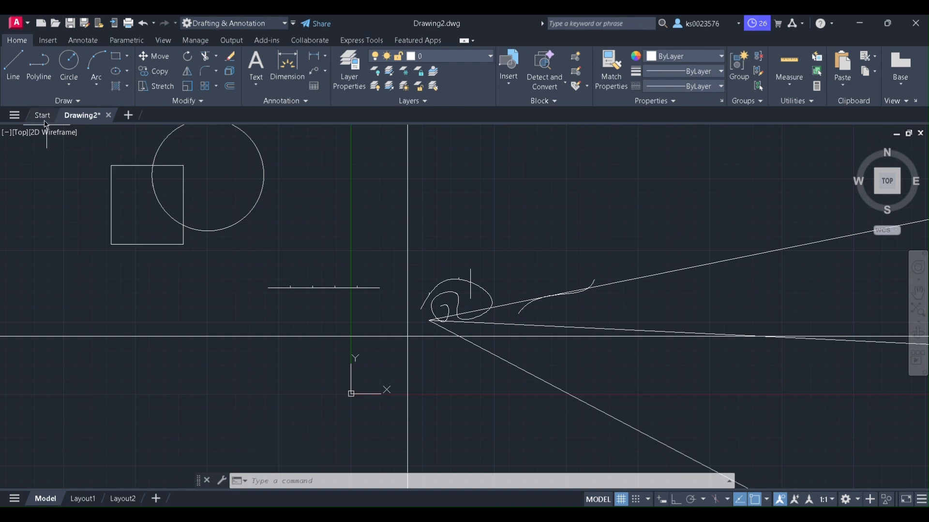
click(77, 101)
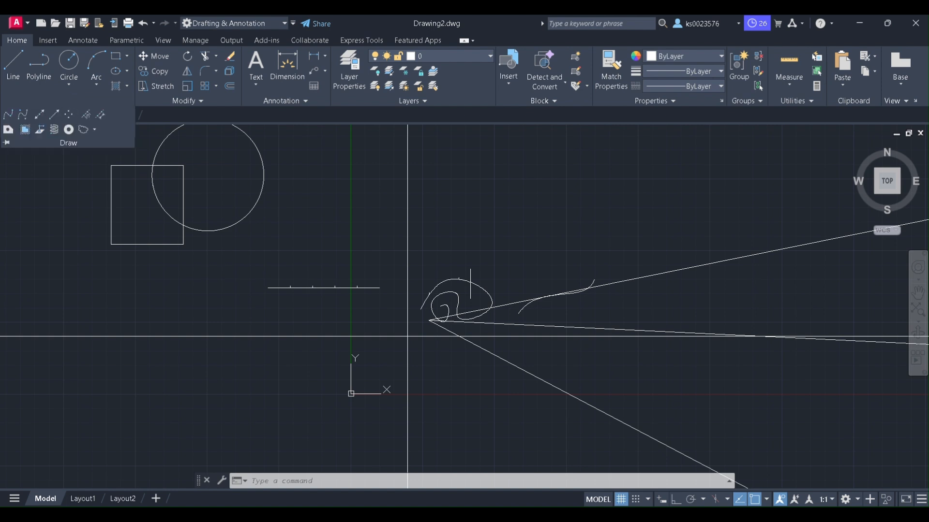
click(25, 131)
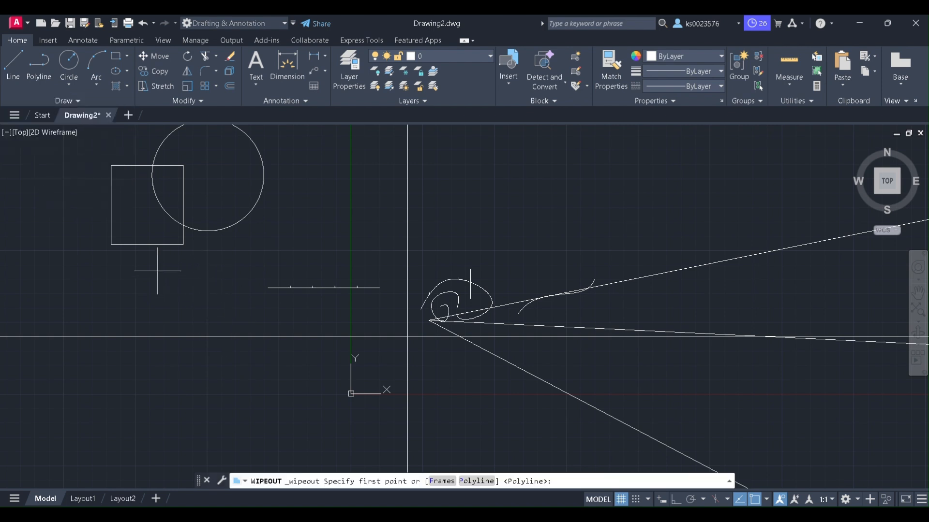
click(67, 101)
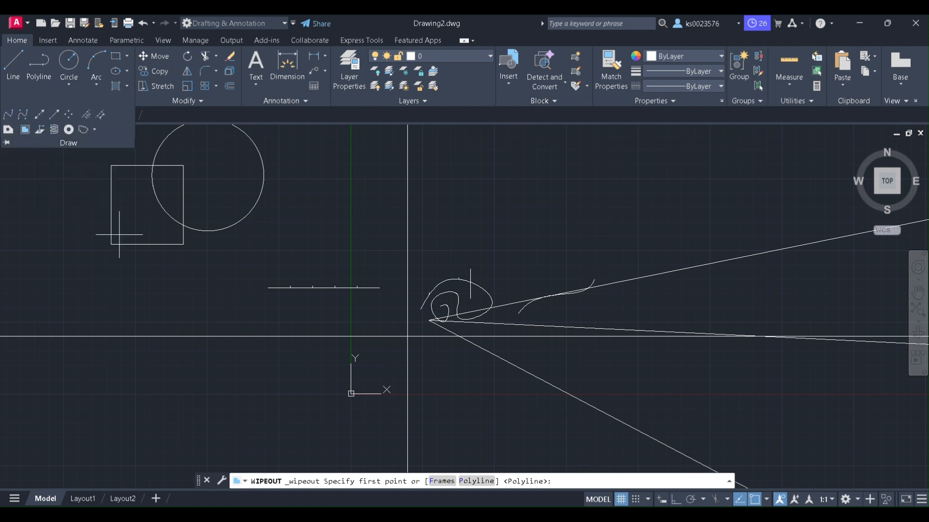
click(178, 278)
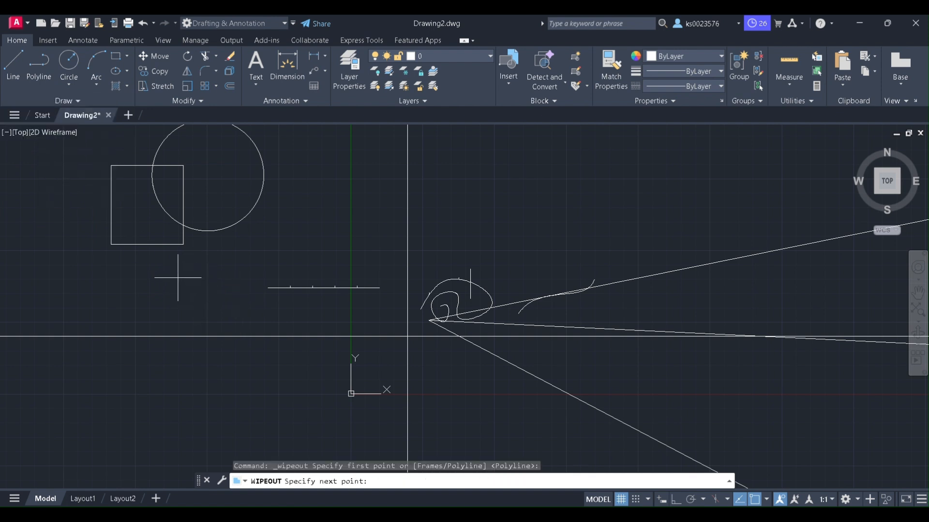
click(160, 274)
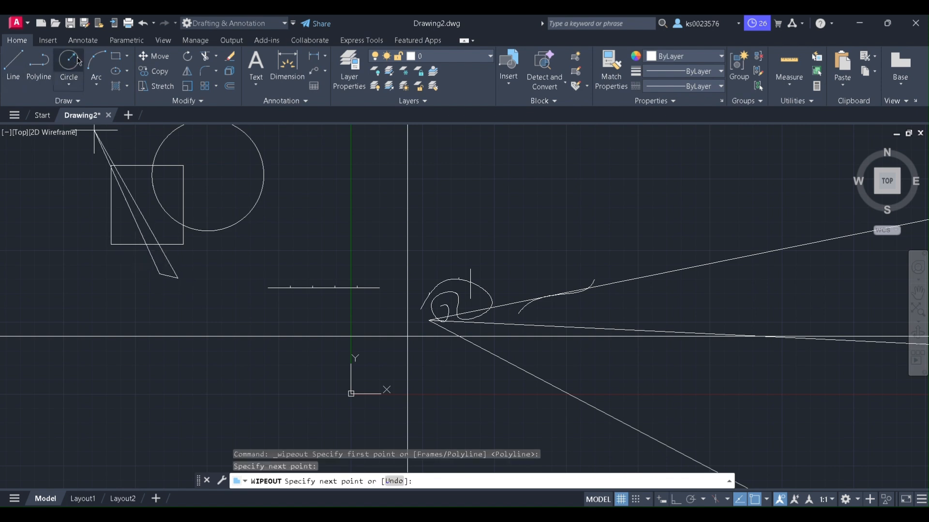
Step: Draw a larger rectangle below the first, crossing the horizontal construction line and covering the left end of the divided line
click(115, 57)
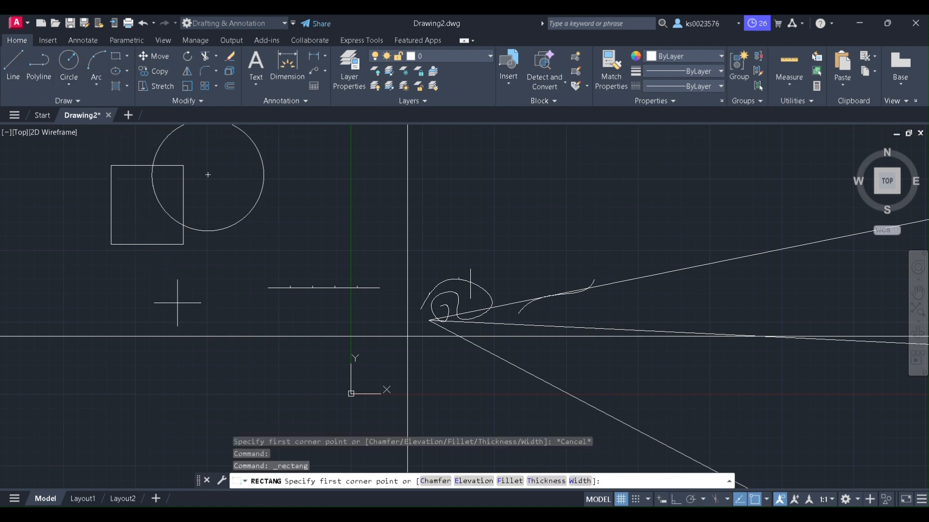
click(164, 284)
click(278, 385)
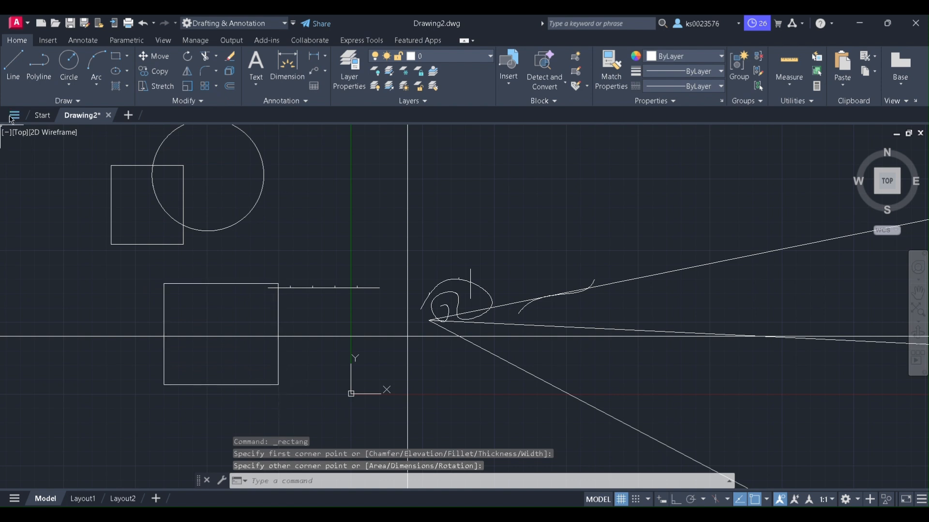
Step: Create a wipeout through the four corners of the larger rectangle to mask the lines behind it
click(67, 100)
click(24, 131)
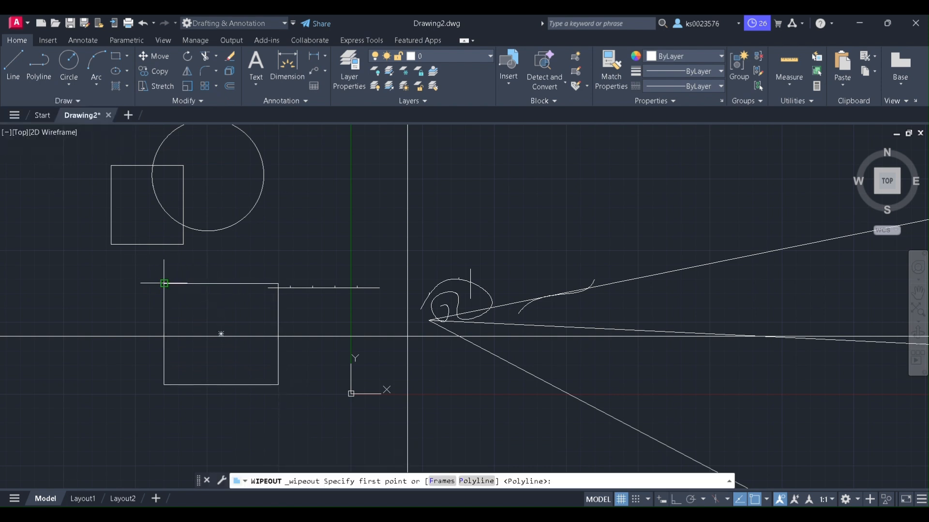
click(164, 284)
click(278, 284)
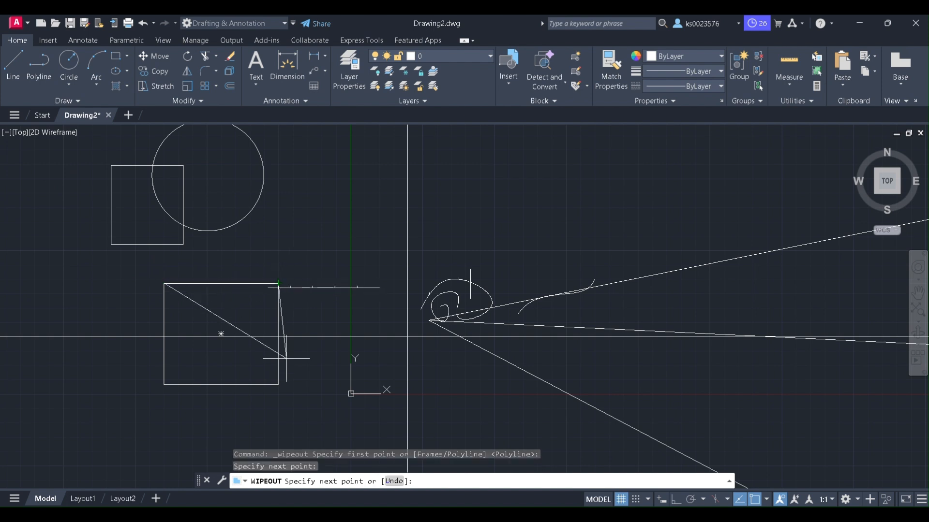
click(278, 385)
click(164, 384)
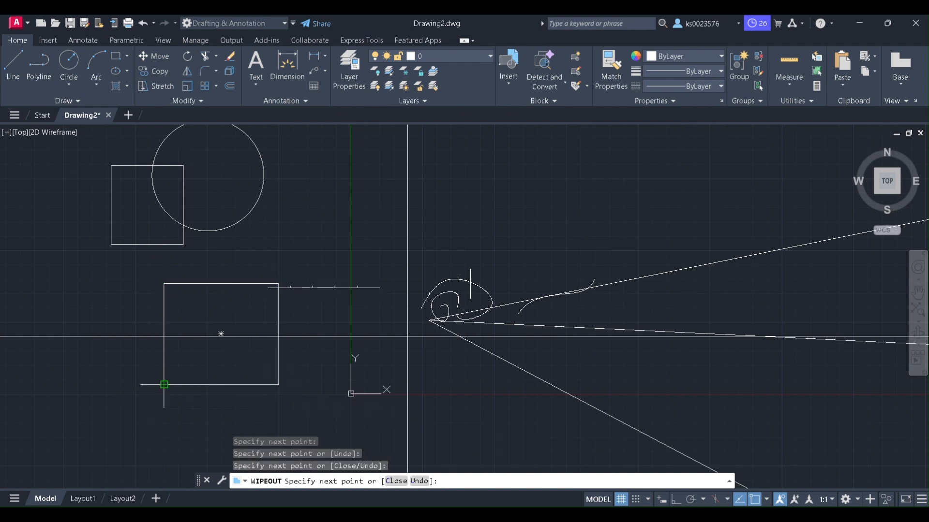
key(Return)
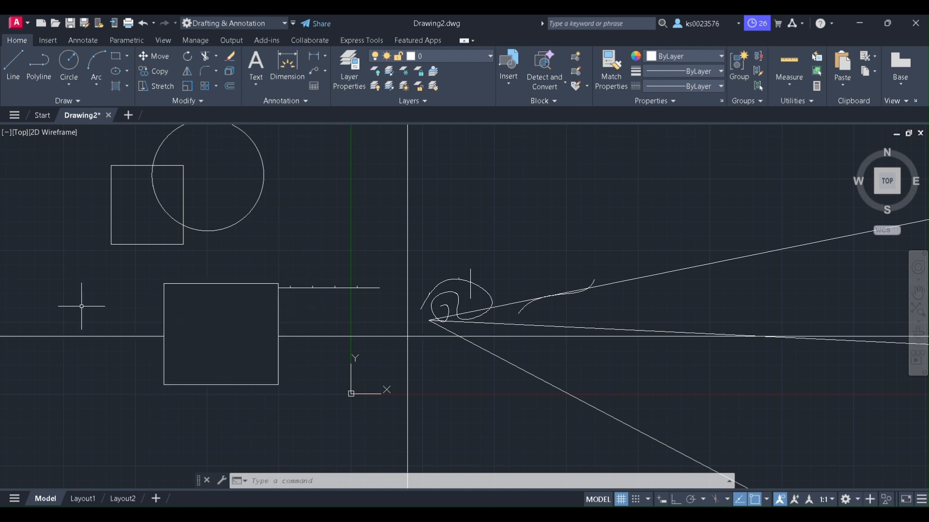
Step: Draw an open three-segment 3D polyline to the right of the circle, crossing the Y axis and the vertical construction line
click(77, 102)
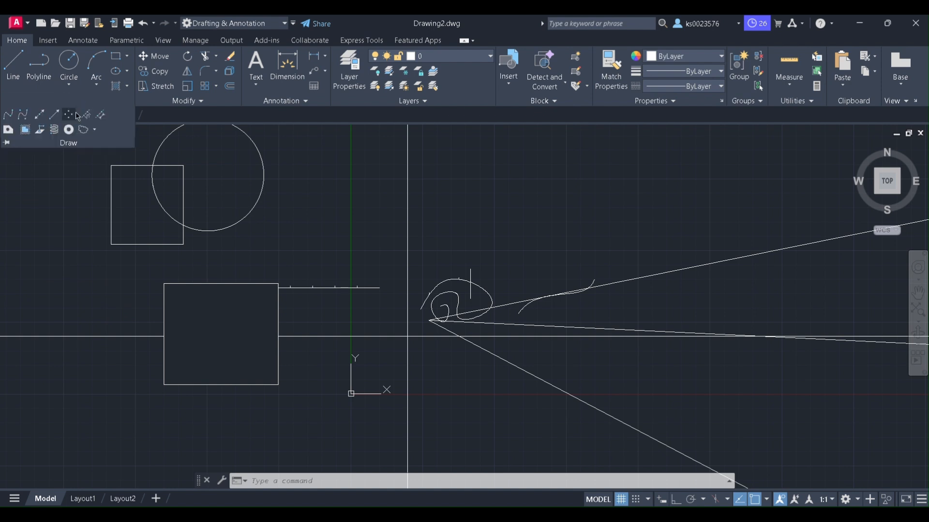
click(41, 134)
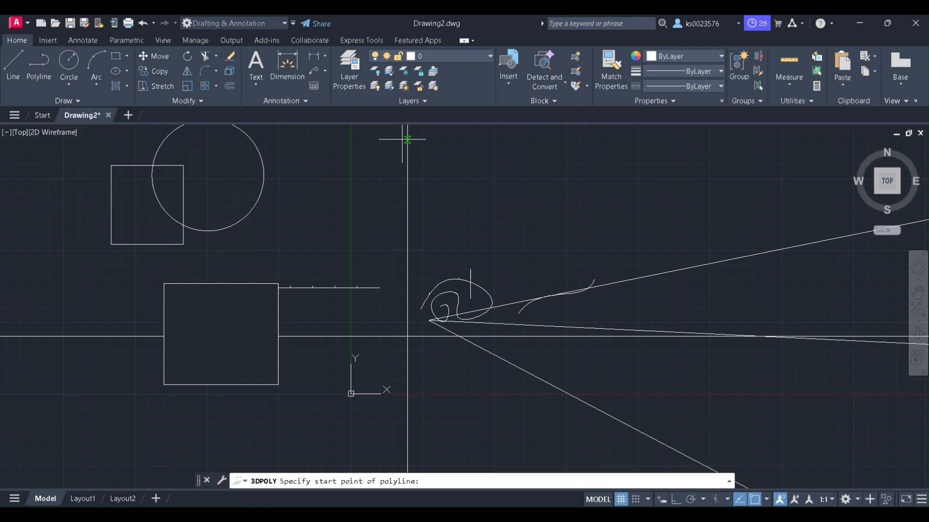
click(322, 185)
click(460, 172)
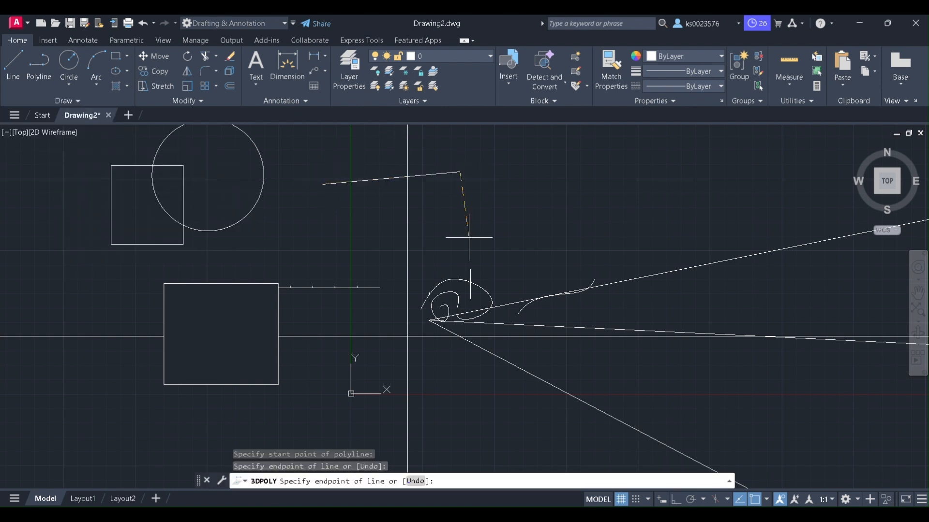
click(455, 239)
click(310, 243)
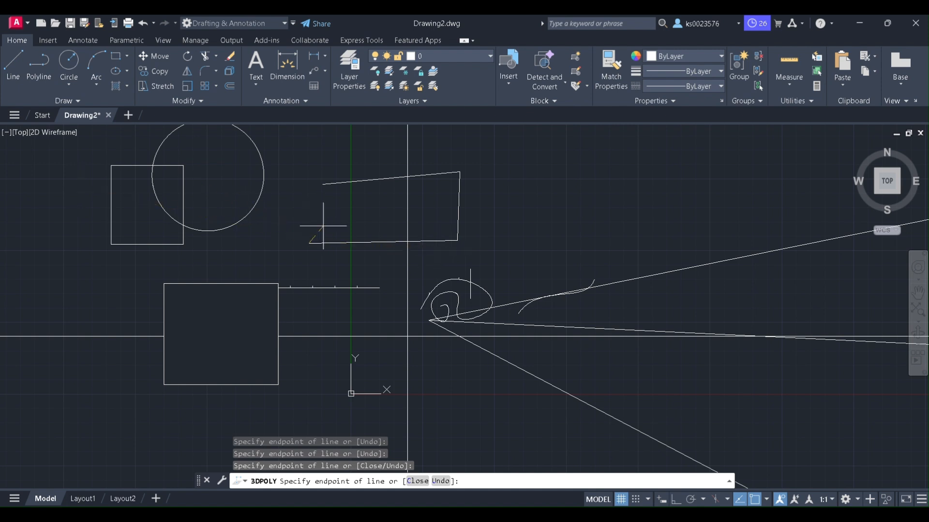
right_click(345, 223)
click(369, 229)
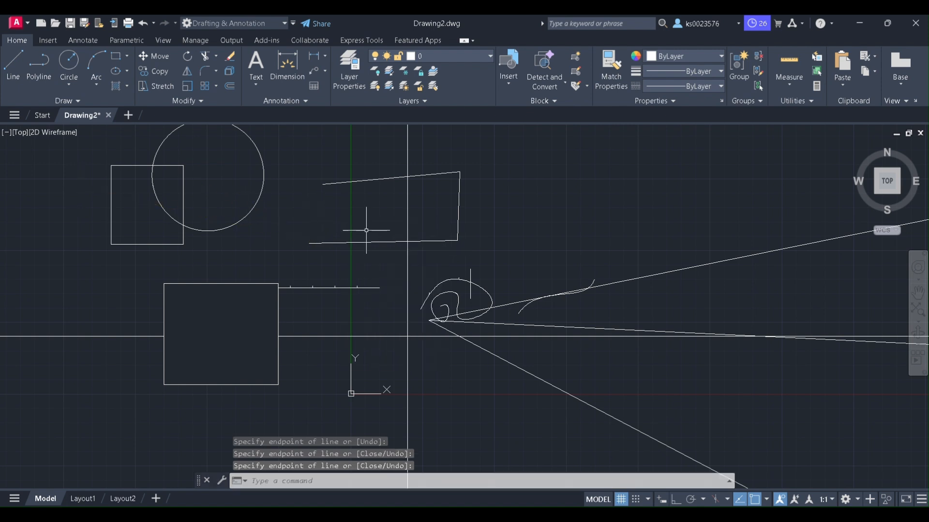
Step: Draw a helix in the empty area left of the rectangle and circle, with base radius 20, top radius 5 and the default height of 1
click(89, 102)
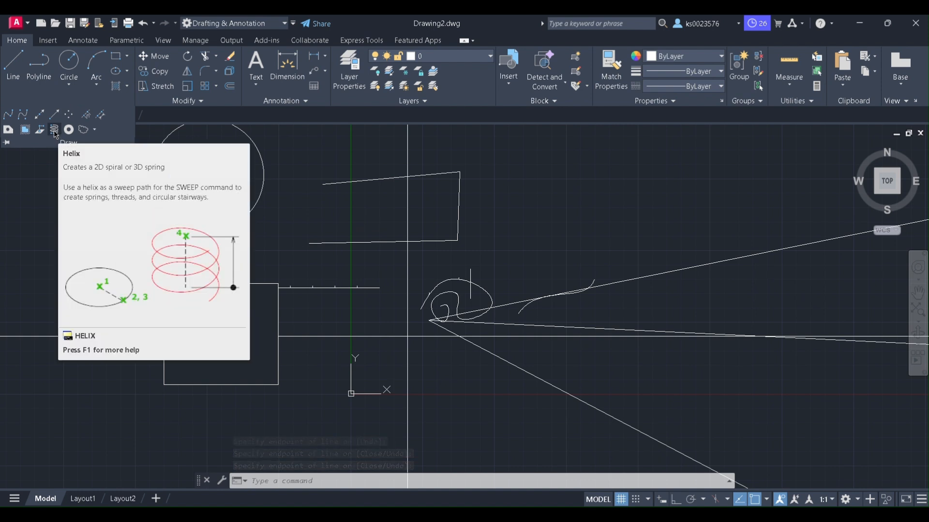
click(54, 131)
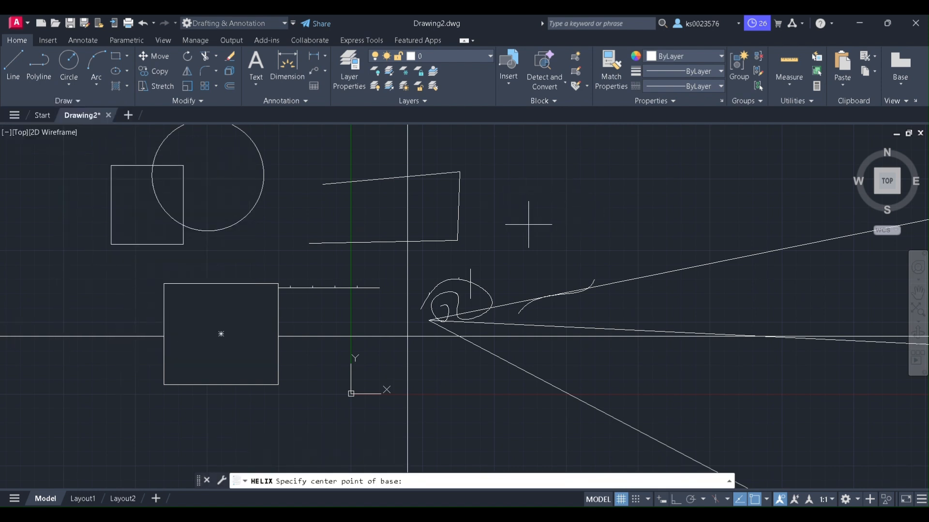
scroll(496, 224, down, 3)
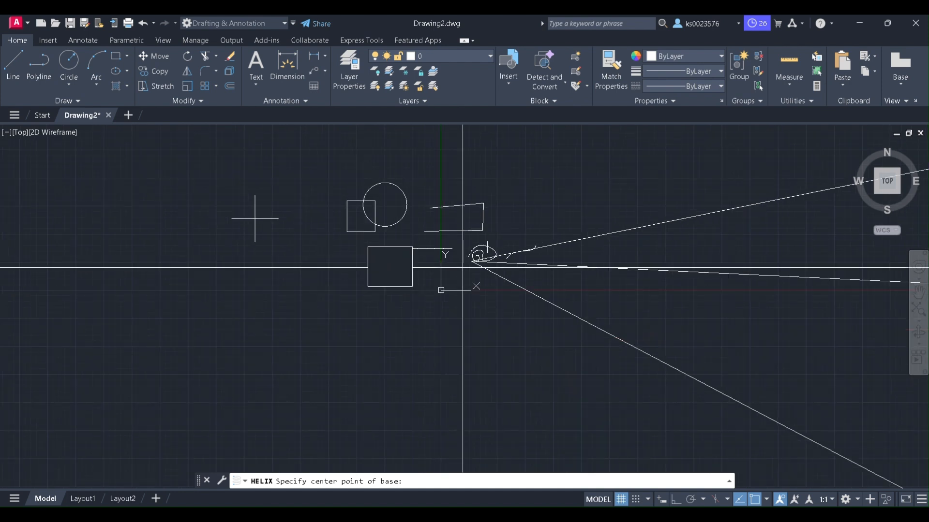
scroll(255, 219, up, 3)
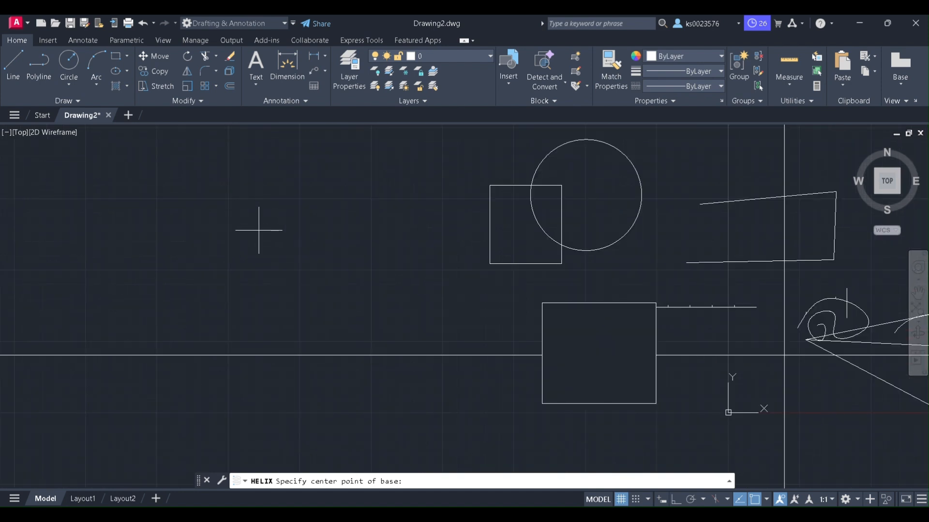
click(257, 233)
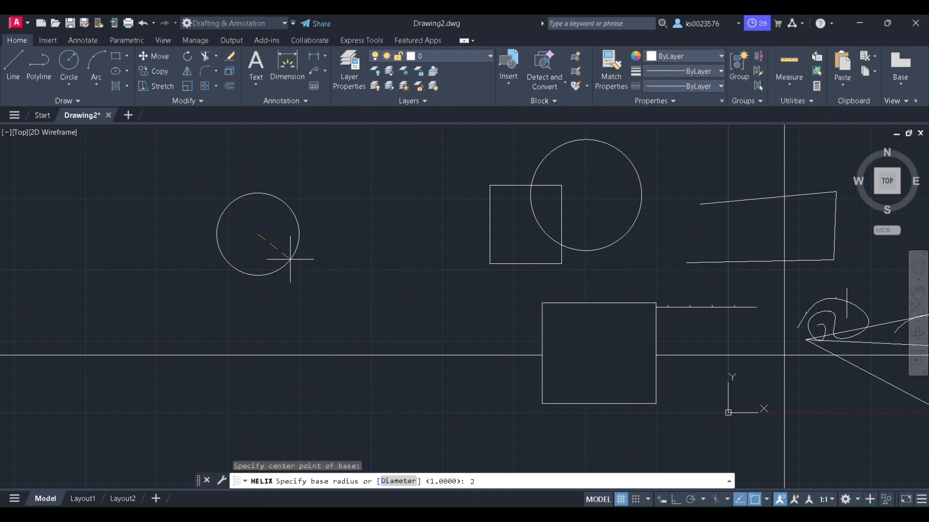
key(Return)
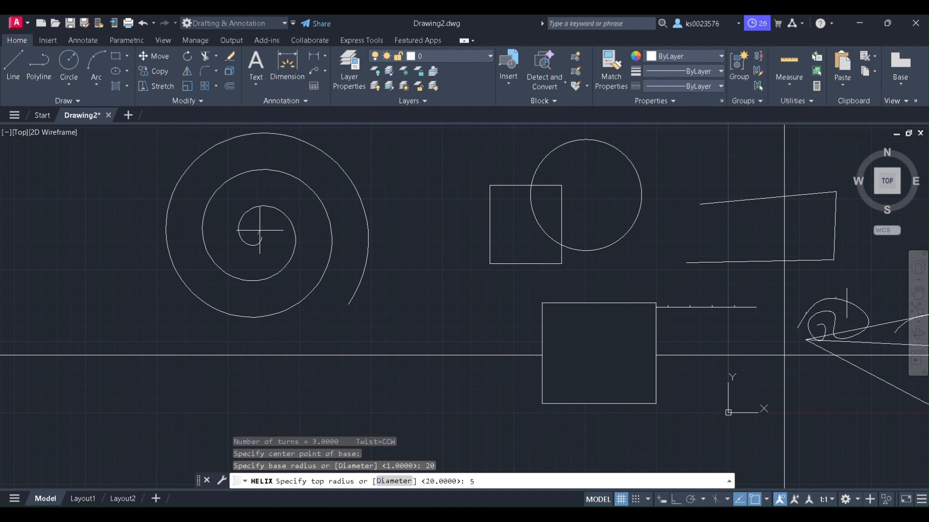
key(Return)
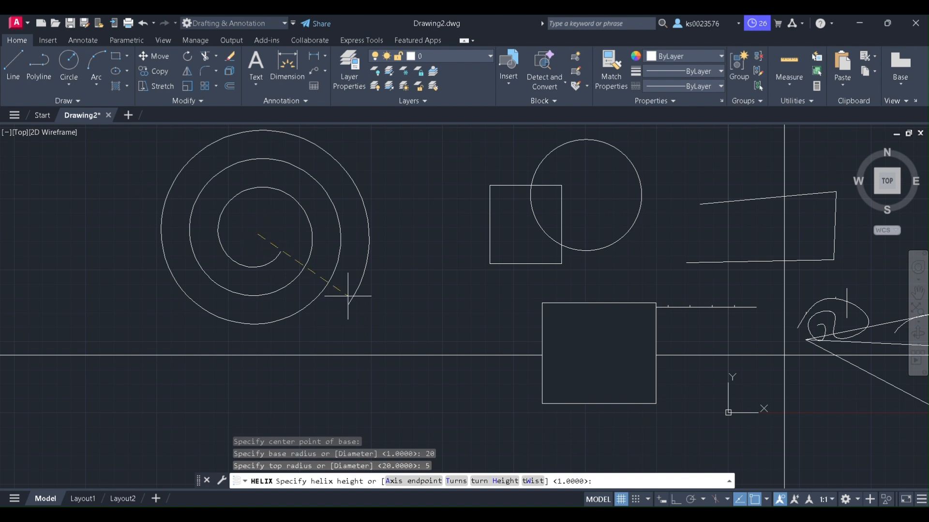
right_click(253, 226)
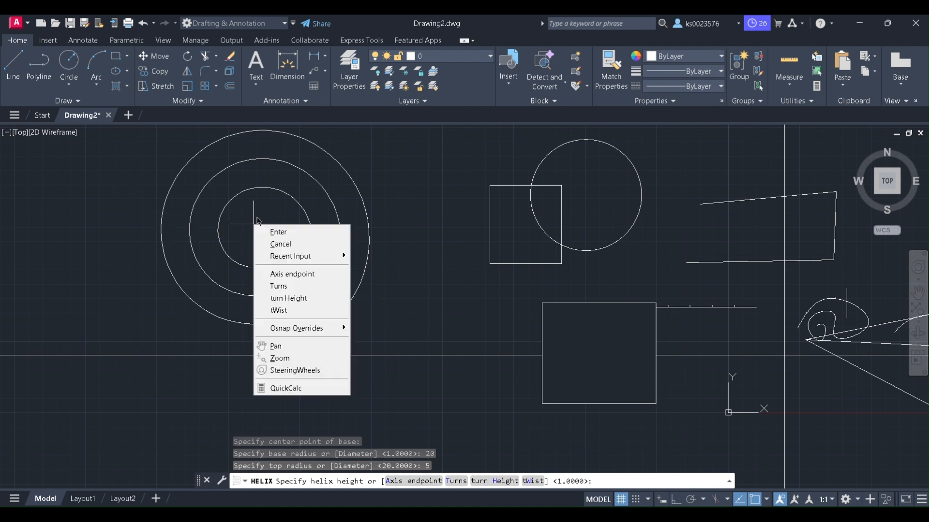
click(269, 232)
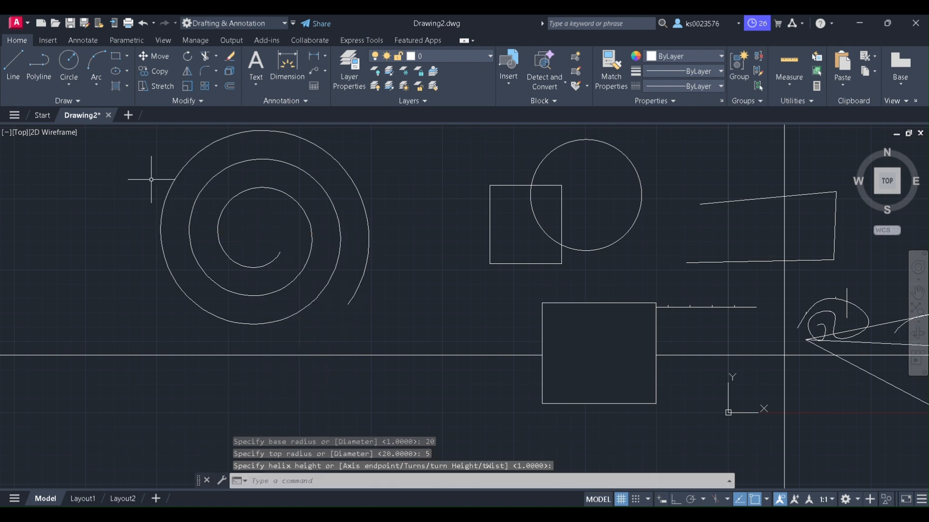
Step: Place four donuts with inside diameter 1 and outside diameter 2 on the helix: one at each end and two along its lower turns
click(80, 102)
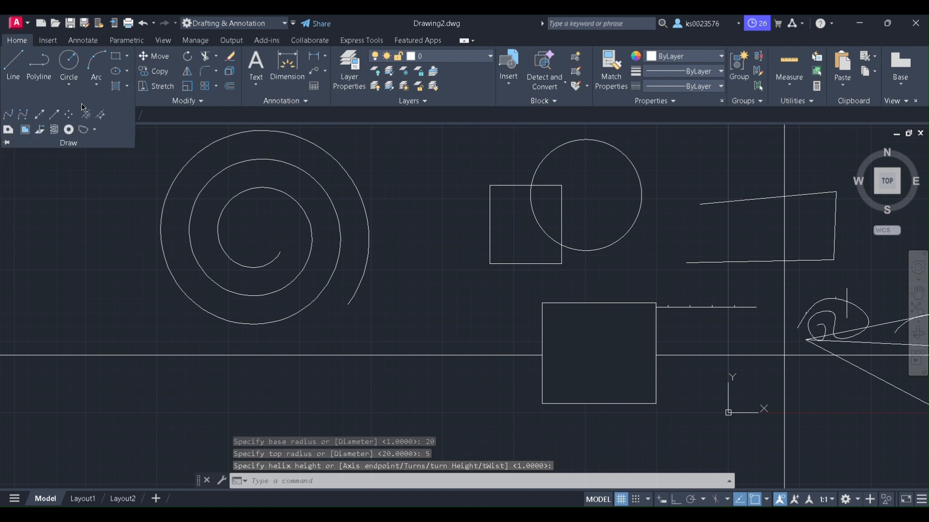
click(69, 130)
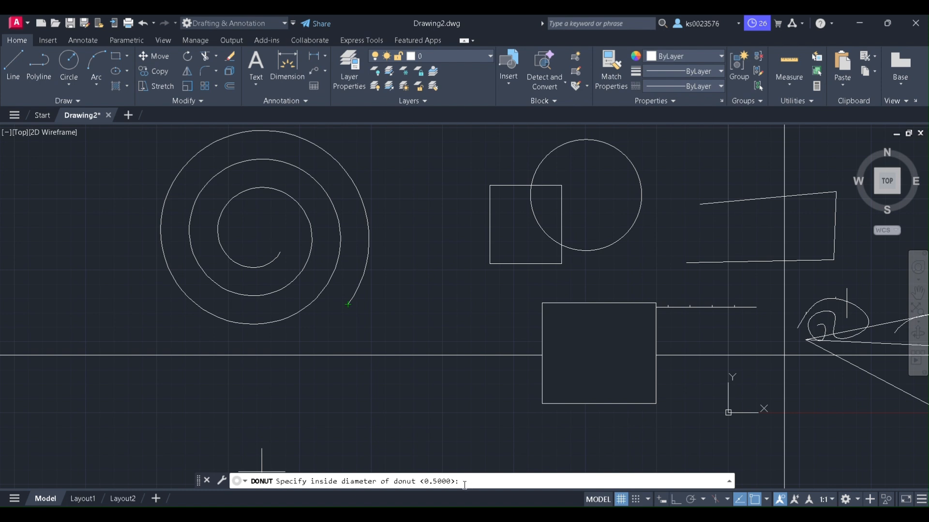
key(Return)
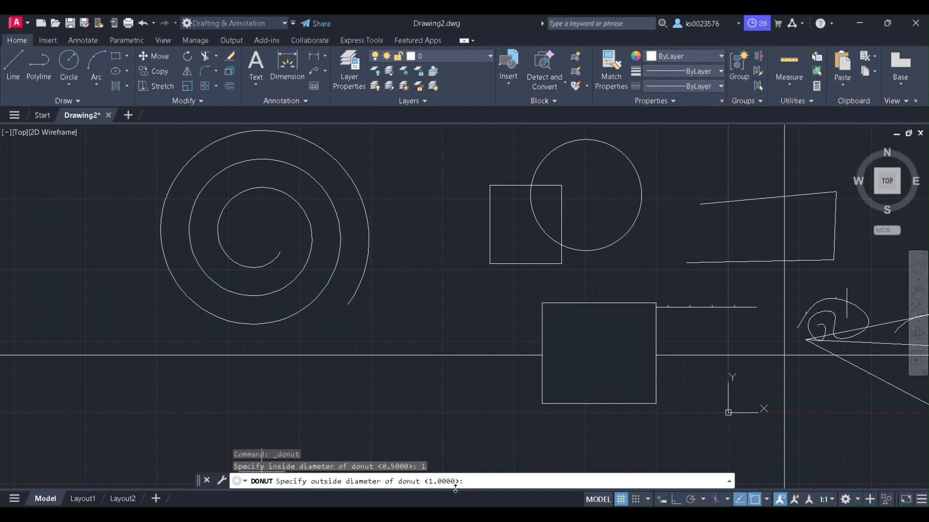
key(Return)
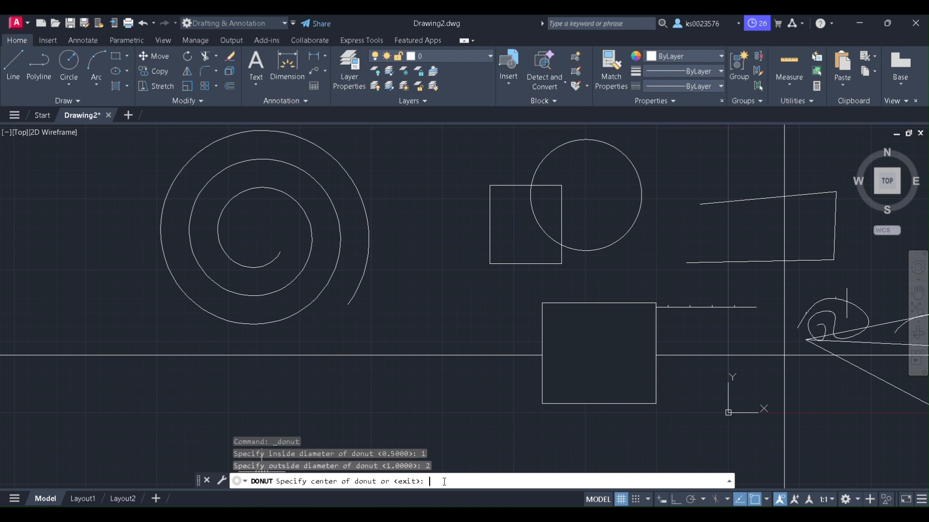
click(348, 304)
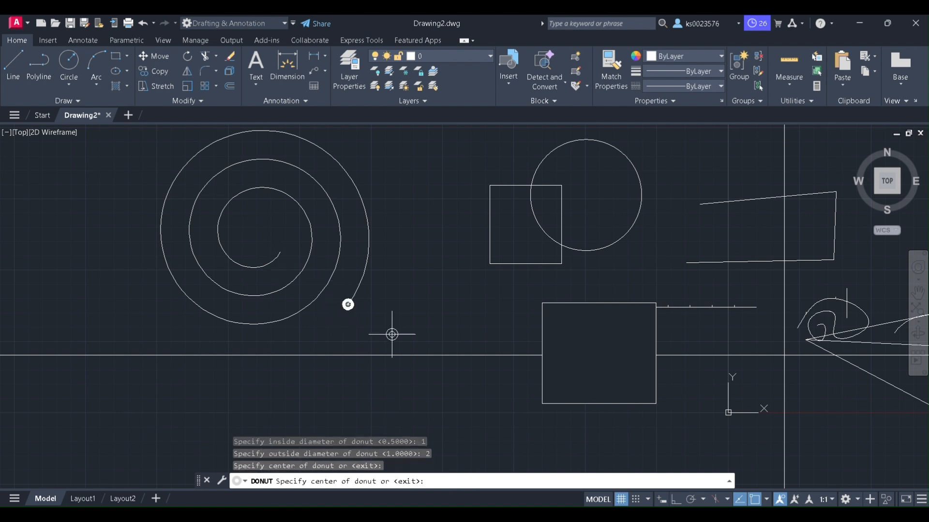
click(275, 251)
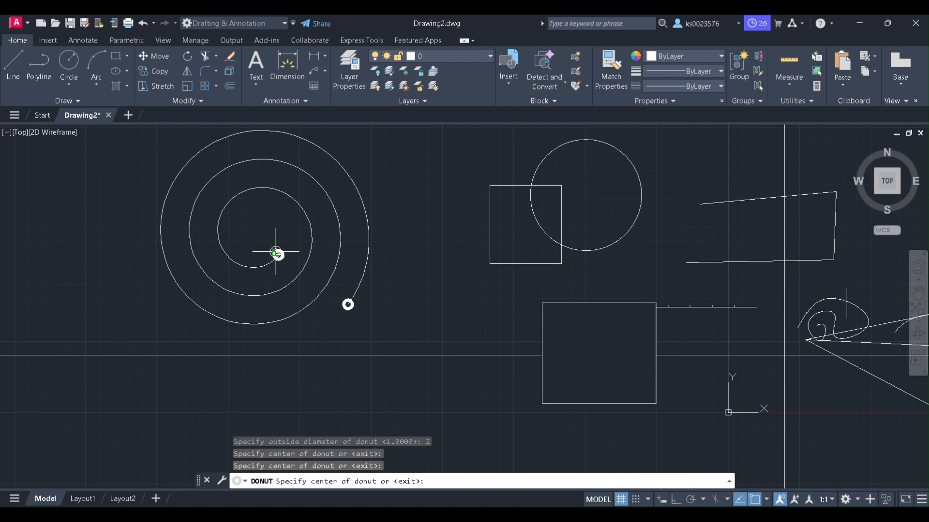
click(244, 295)
click(269, 323)
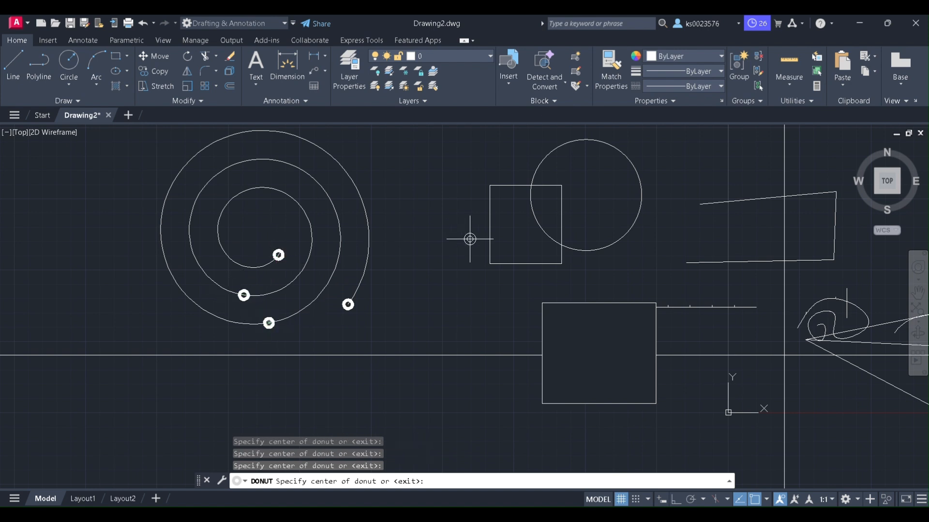
Step: Place more donuts on the small rectangle's left and top edges, the curled spline, the short vertical line's upper end and the 3D polyline's lower end
click(489, 226)
click(525, 185)
scroll(487, 293, down, 4)
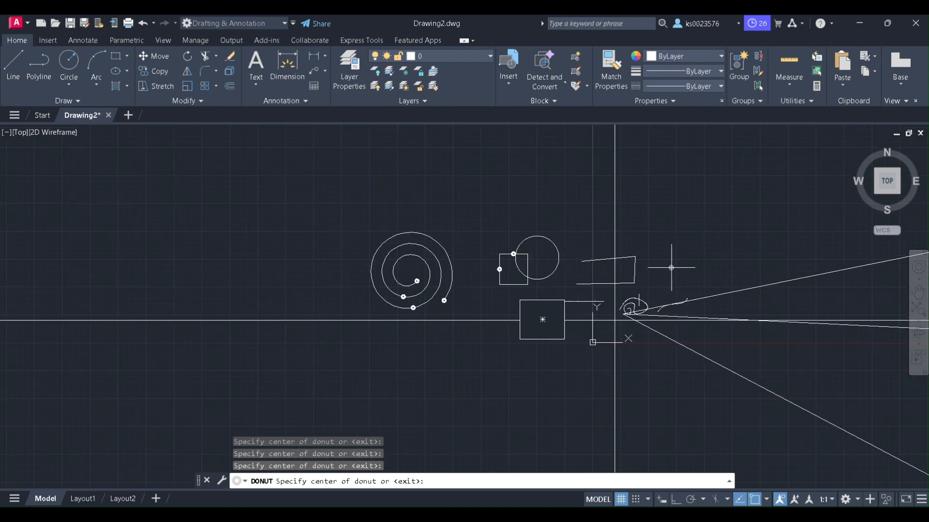
scroll(672, 264, up, 6)
scroll(647, 297, down, 4)
scroll(602, 345, up, 6)
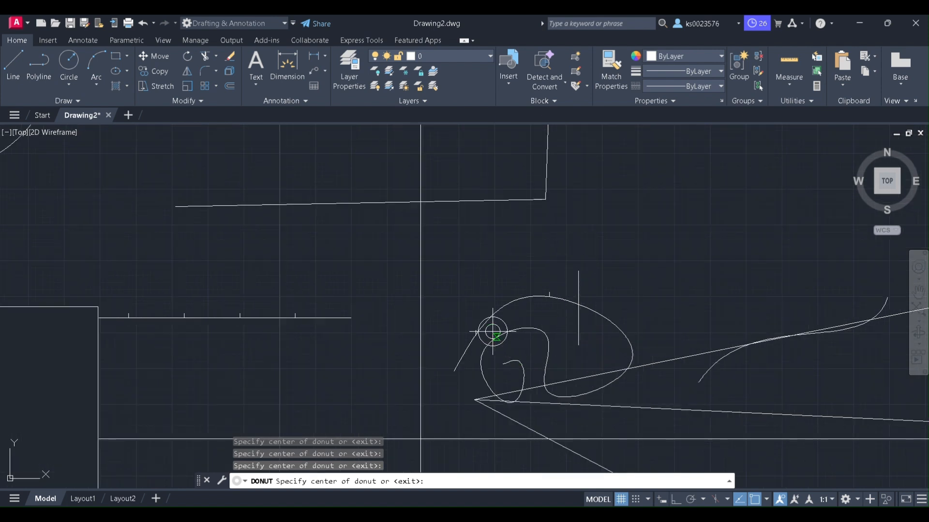
click(475, 334)
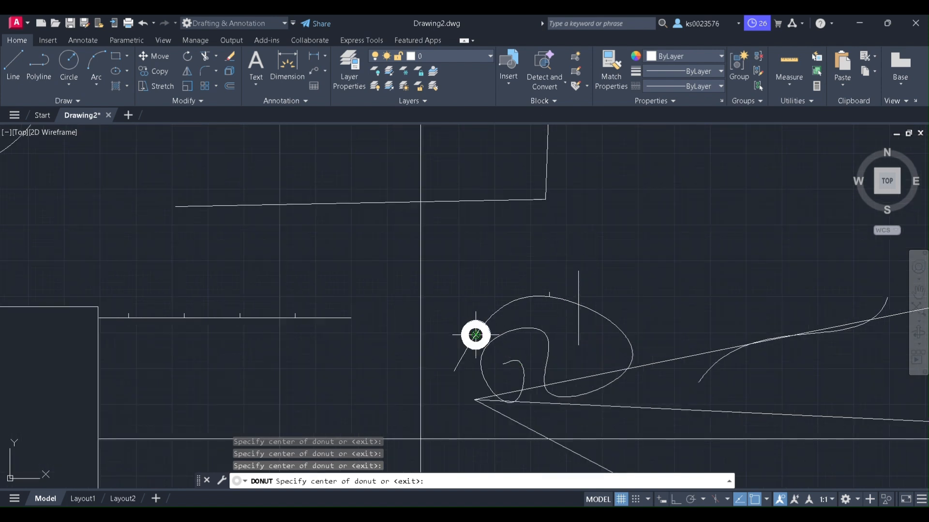
click(578, 275)
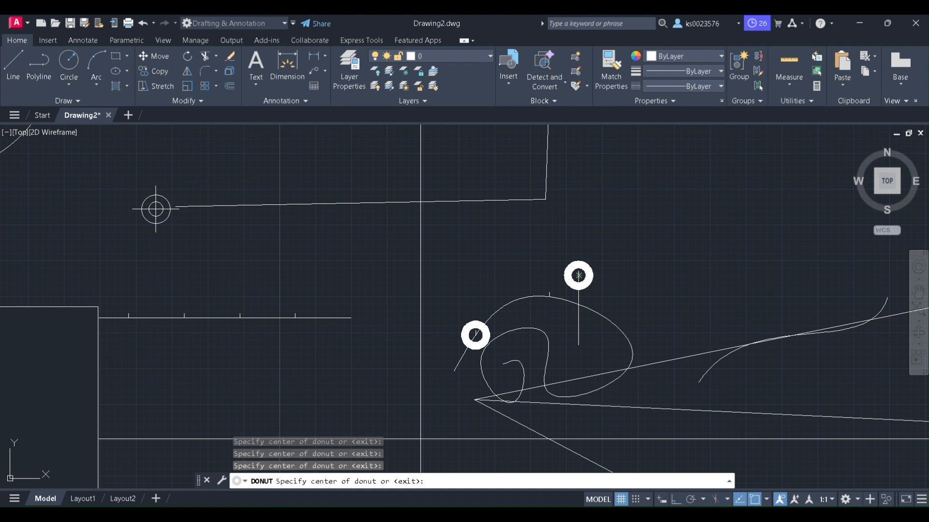
click(175, 207)
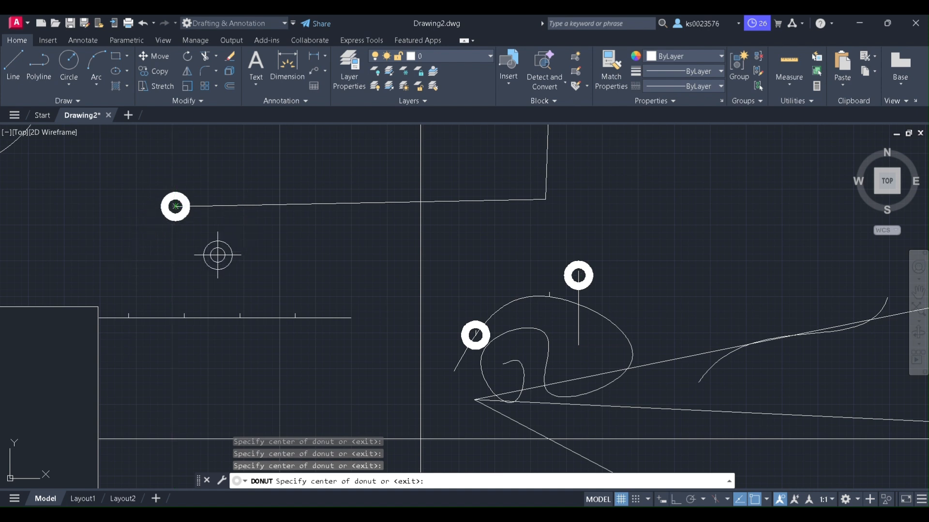
Step: Draw a wide rectangular revision cloud to the right of the 3D polyline
click(79, 101)
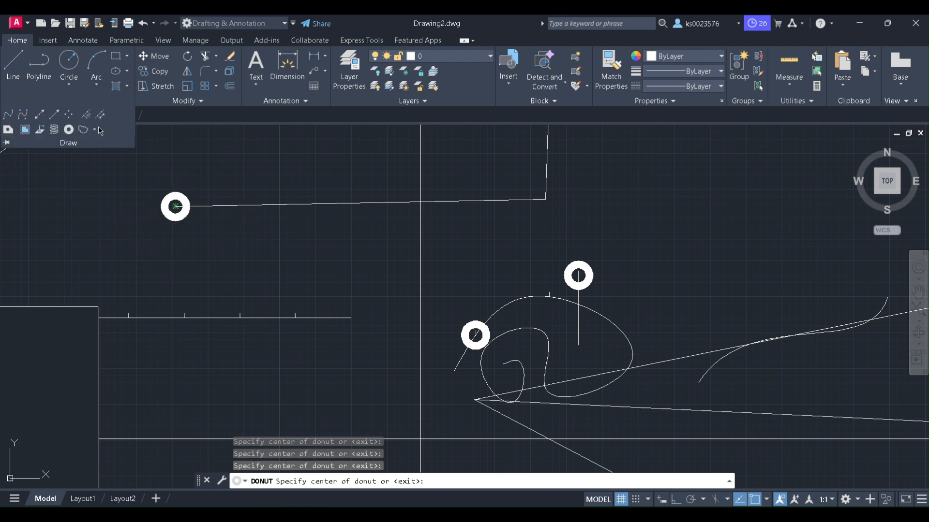
click(95, 131)
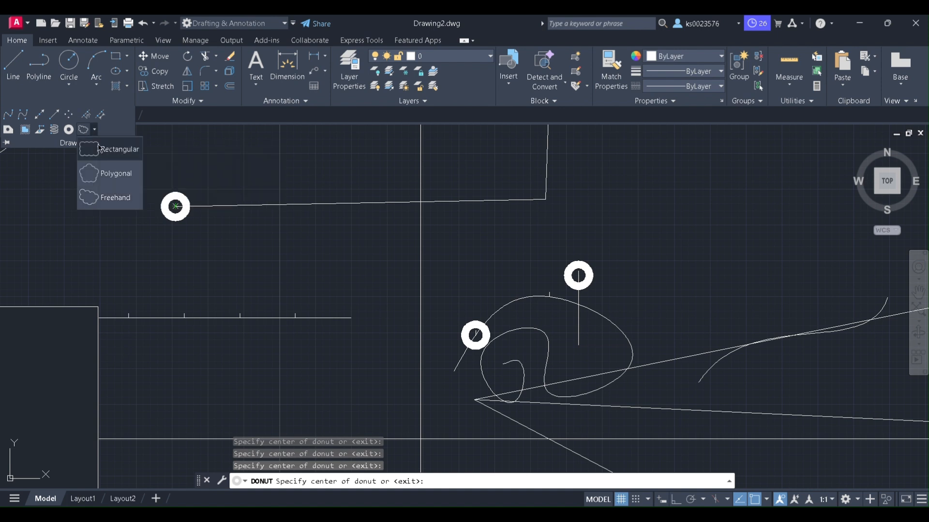
click(108, 151)
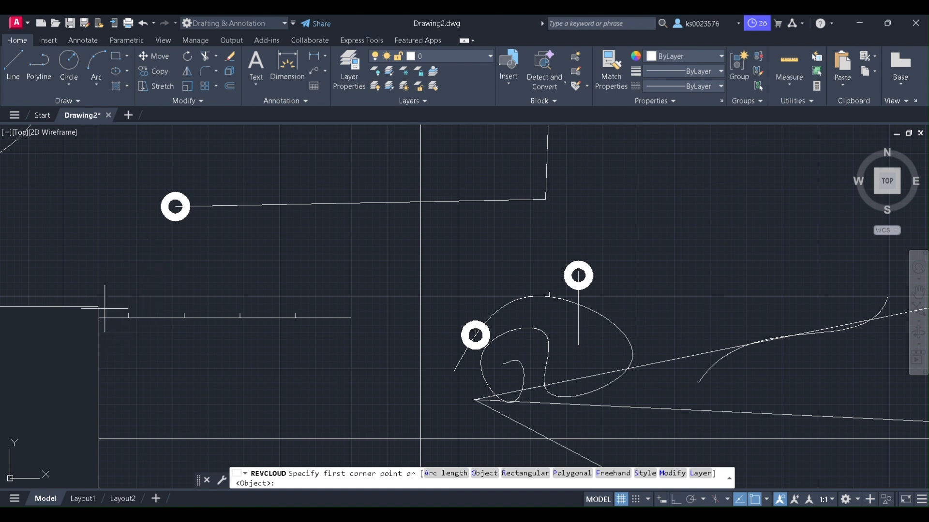
scroll(229, 336, down, 4)
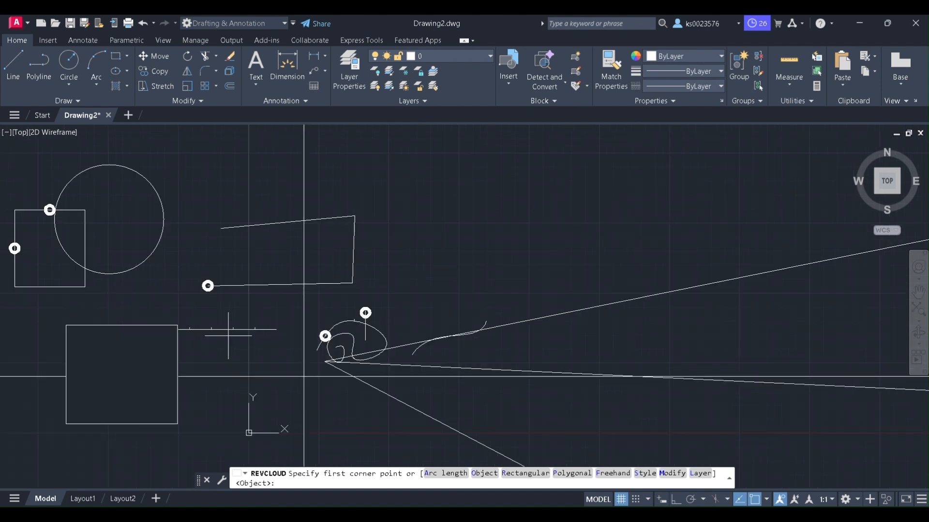
scroll(390, 208, up, 2)
click(379, 190)
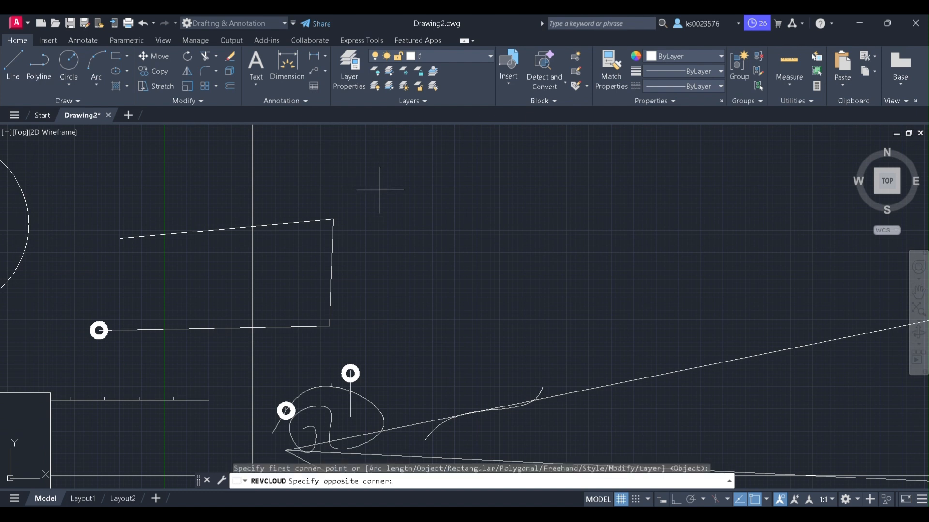
click(557, 272)
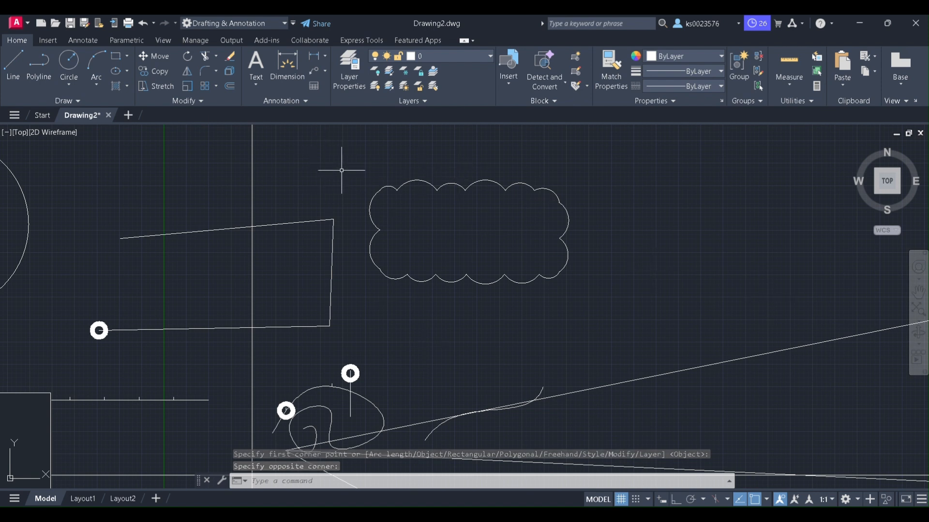
Step: Draw a four-point polygonal revision cloud to the right of the rectangular cloud
click(73, 100)
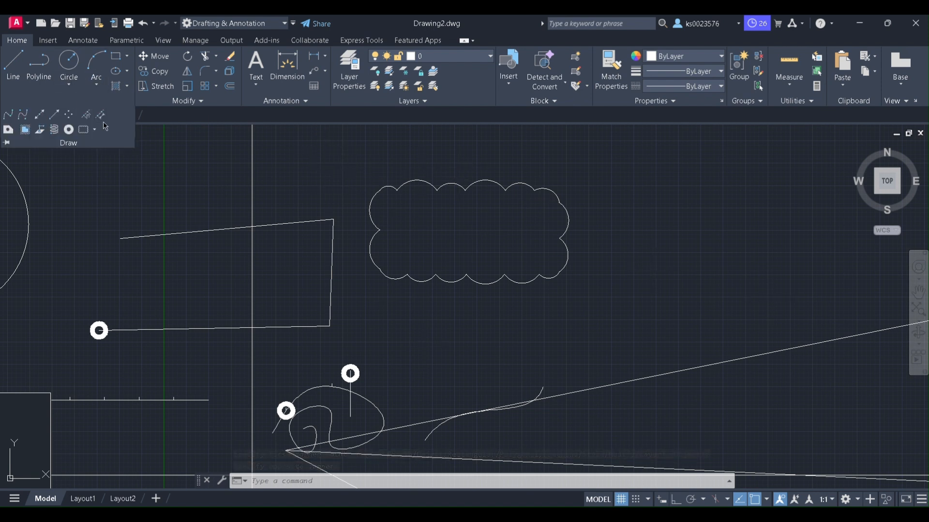
click(96, 131)
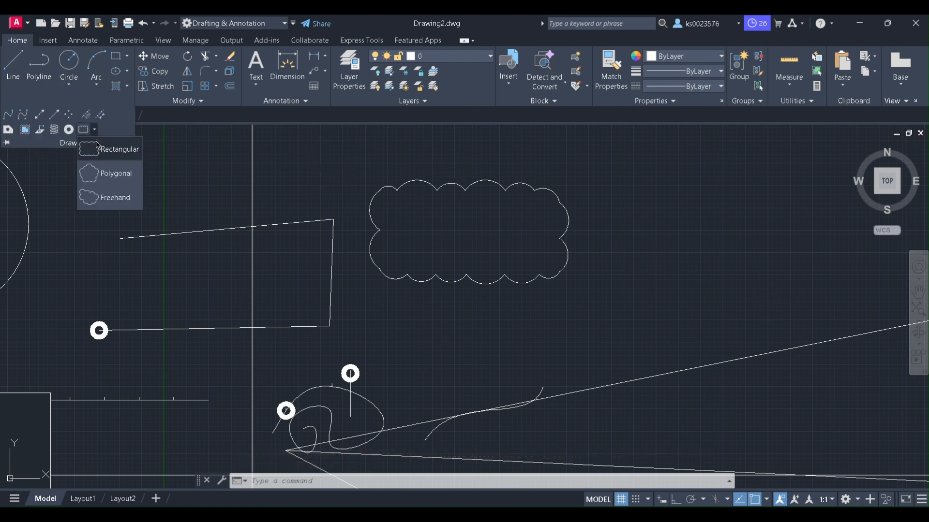
click(115, 182)
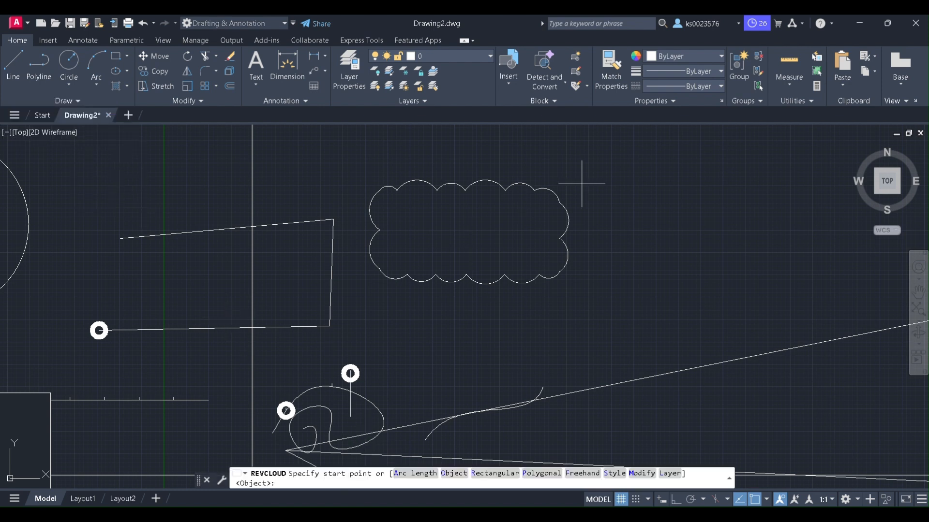
click(631, 227)
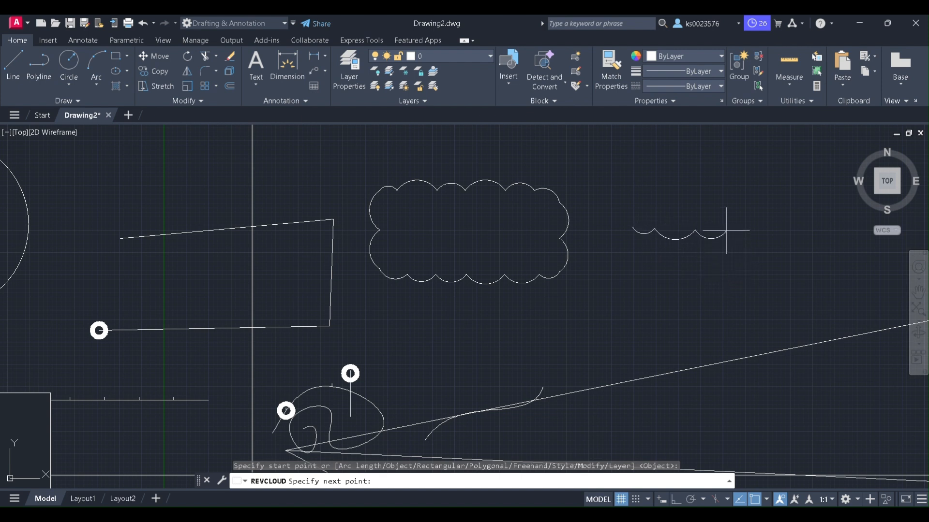
click(723, 231)
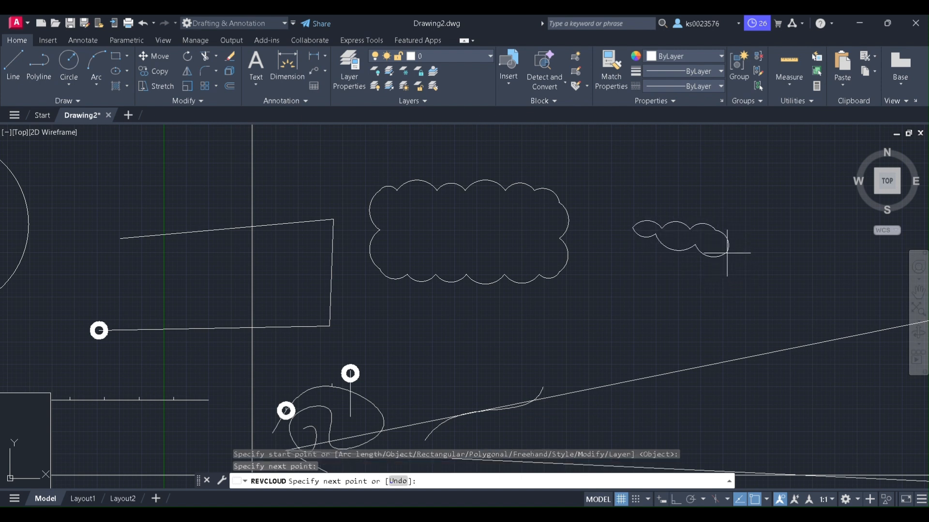
click(680, 300)
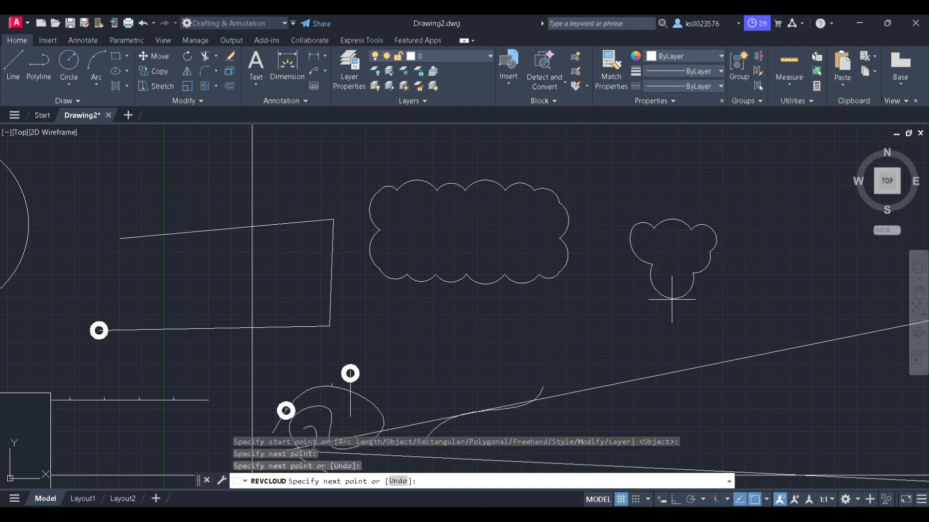
click(630, 283)
right_click(628, 287)
click(653, 292)
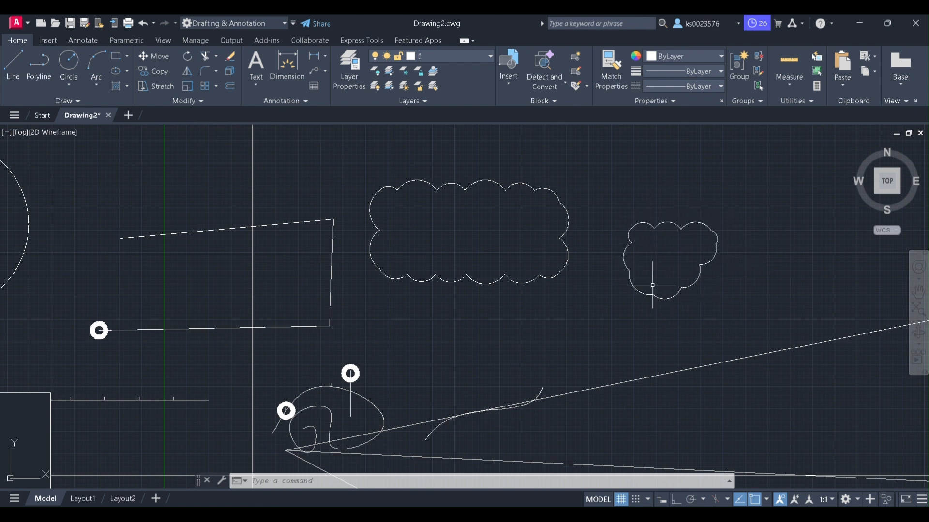
Step: Draw a closed, arch-shaped freehand revision cloud above the 3D polyline, to the upper right of the circle
click(70, 101)
click(88, 128)
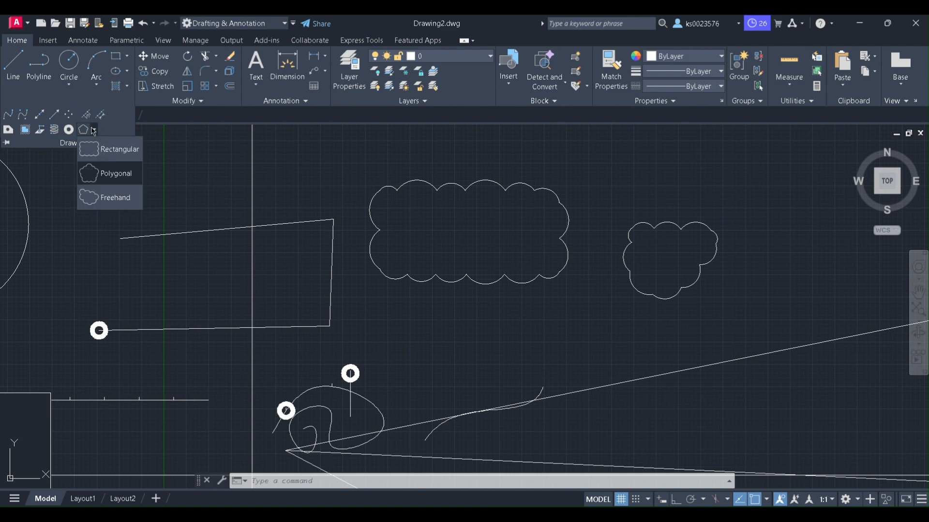
click(102, 196)
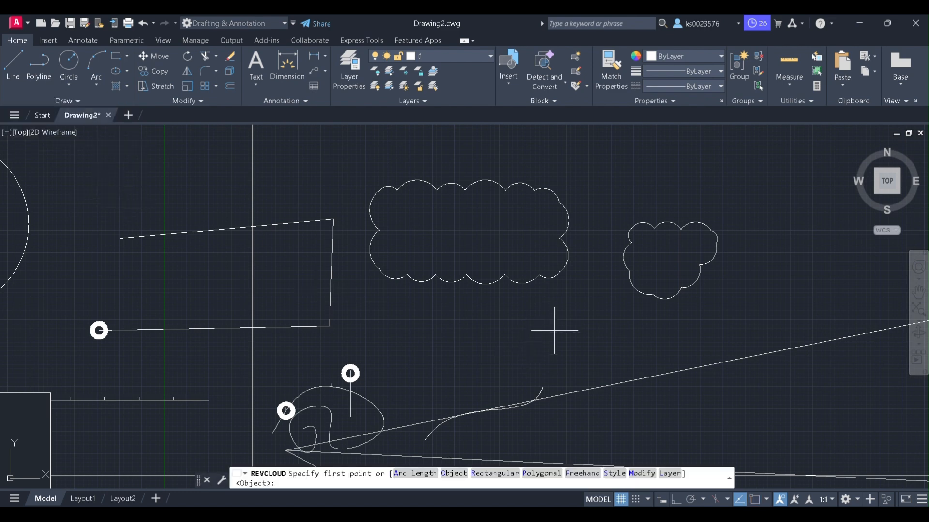
scroll(556, 306, up, 2)
scroll(556, 306, down, 4)
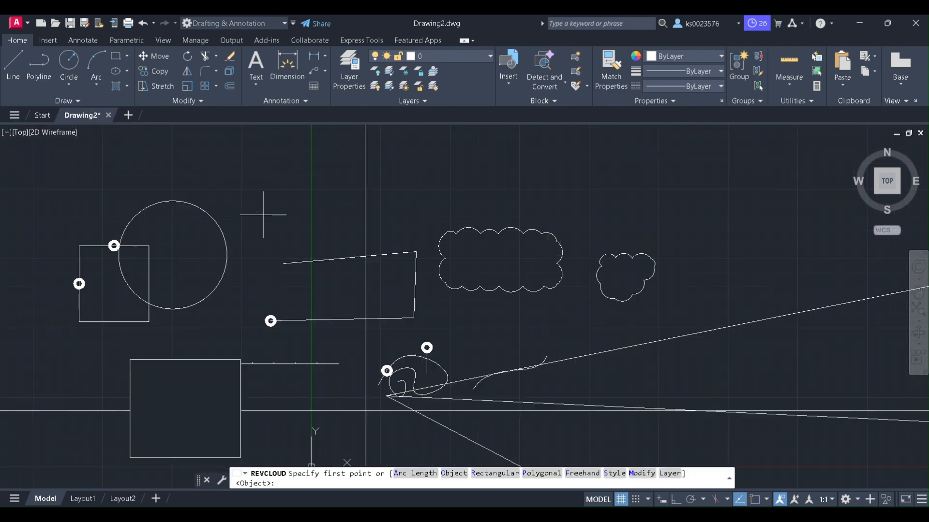
click(263, 216)
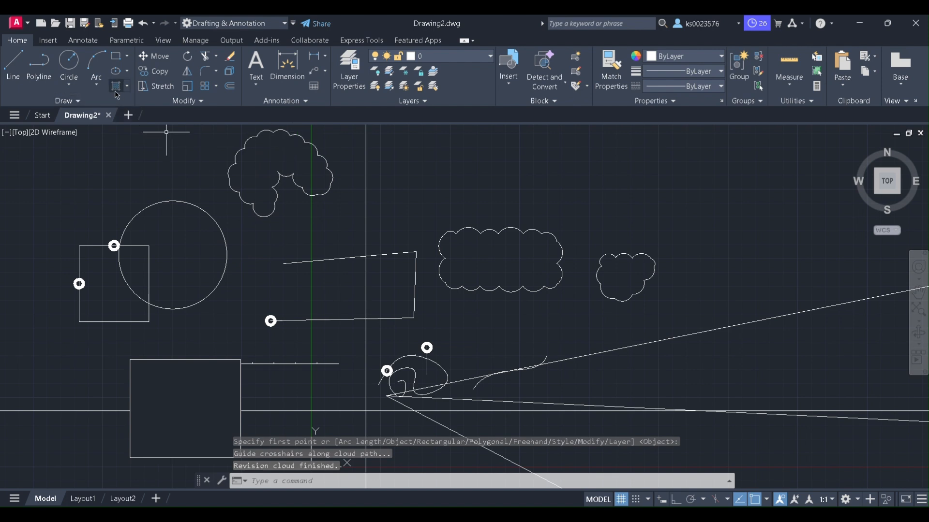
click(78, 101)
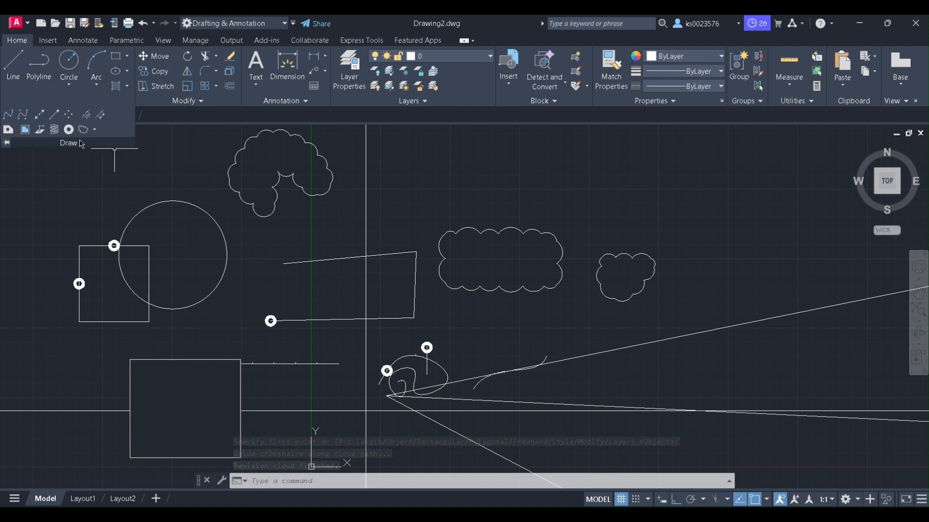